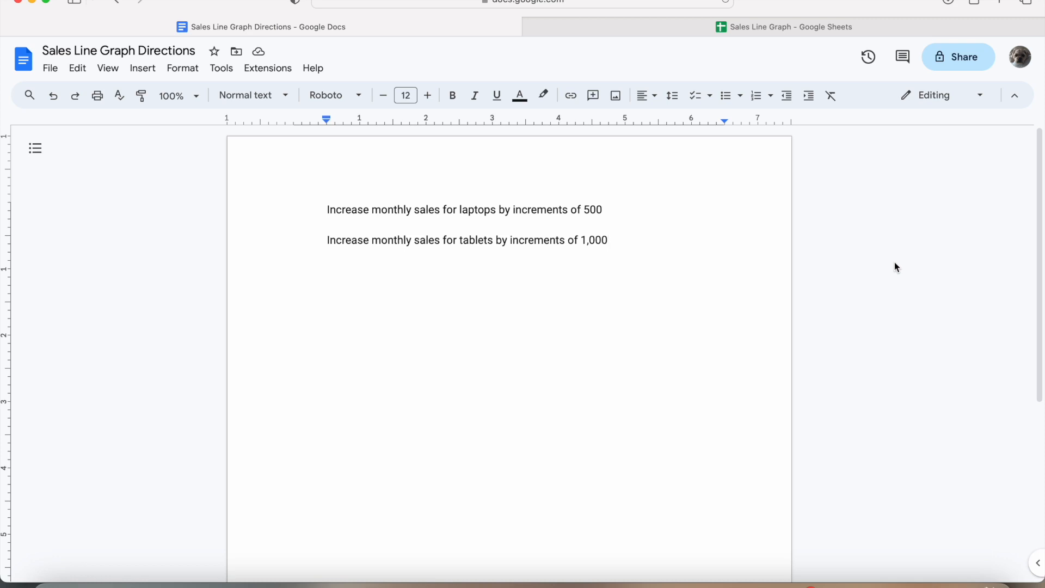
- In the sales spreadsheet, merge cells A1:C1 and enter the title 'Sales'
{"action": "left_click", "coordinate": [808, 27]}
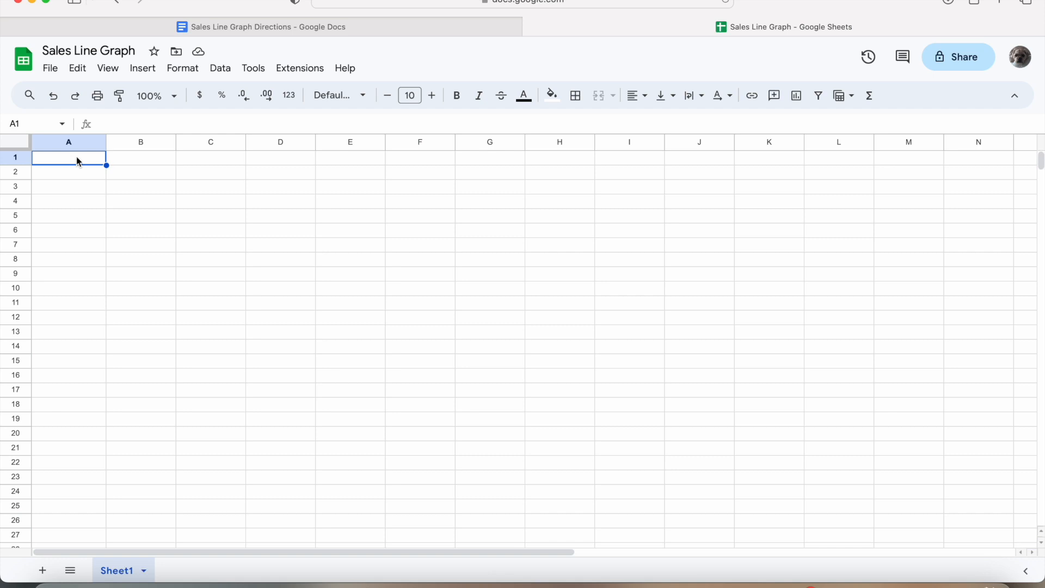
{"action": "left_click_drag", "start_coordinate": [76, 156], "coordinate": [196, 158]}
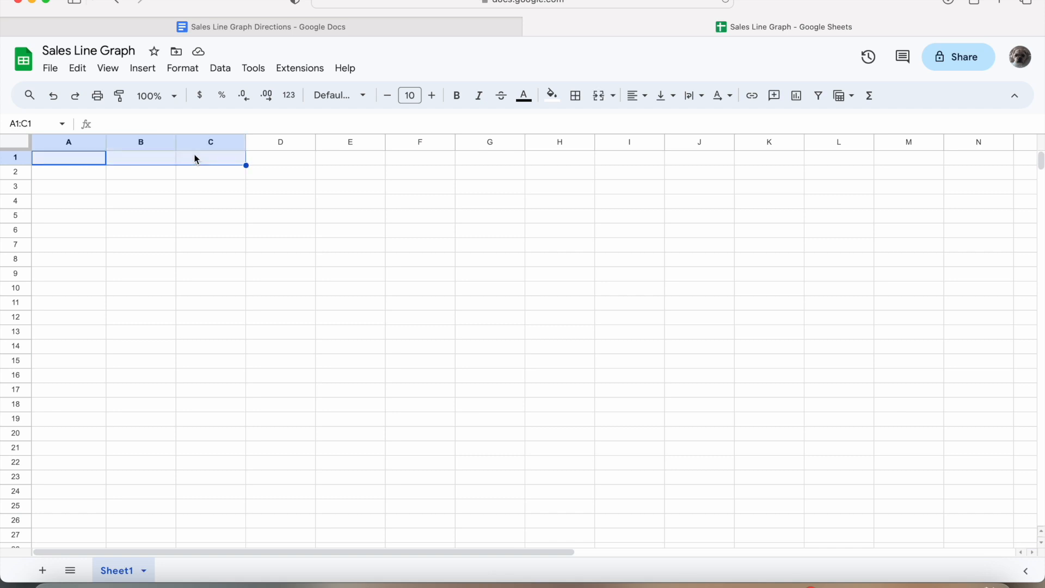
{"action": "left_click", "coordinate": [600, 97]}
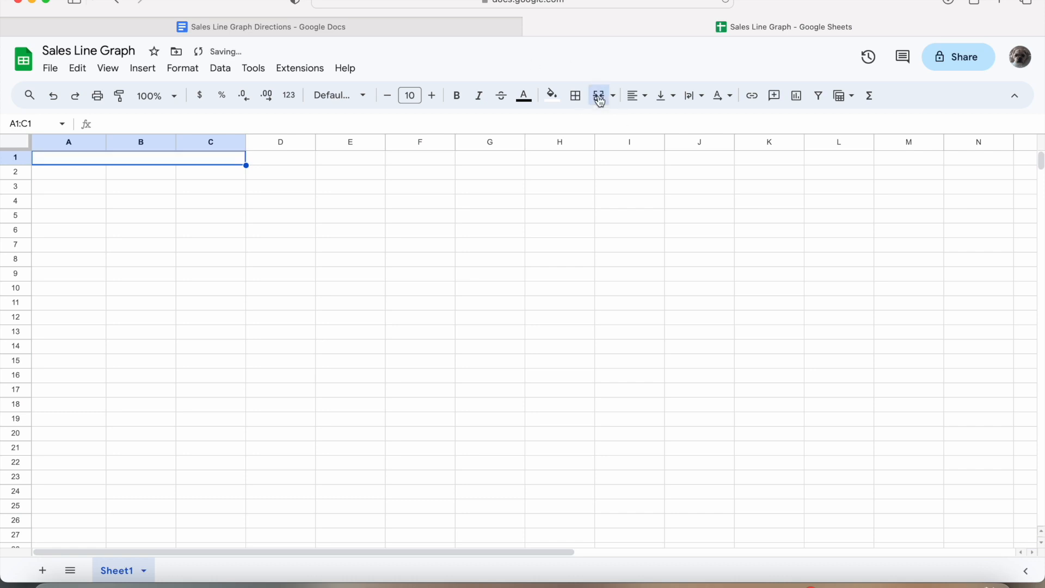
{"action": "double_click", "coordinate": [193, 157]}
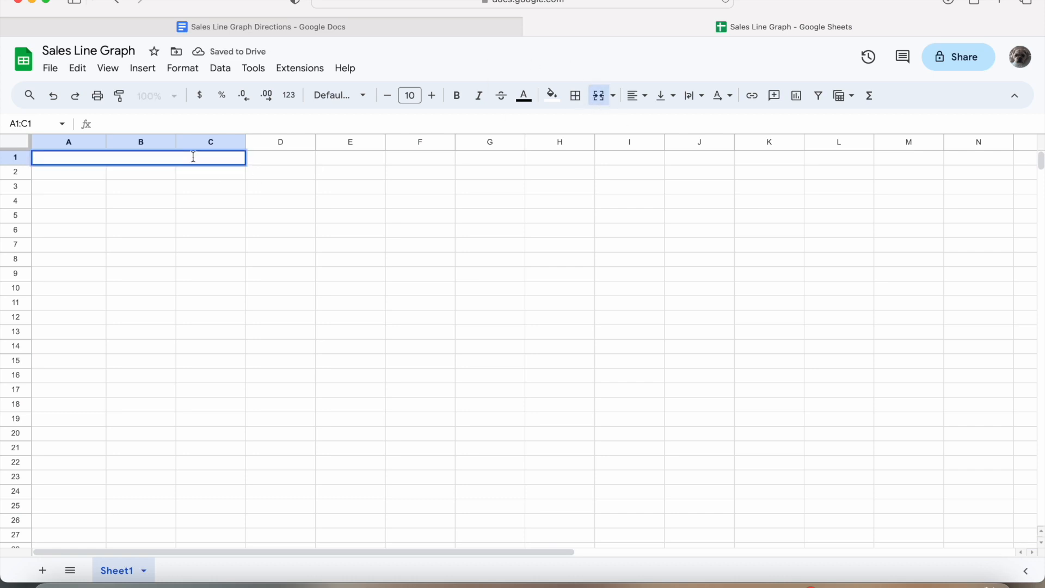
{"action": "type", "text": "Sales"}
{"action": "key", "text": "Return"}
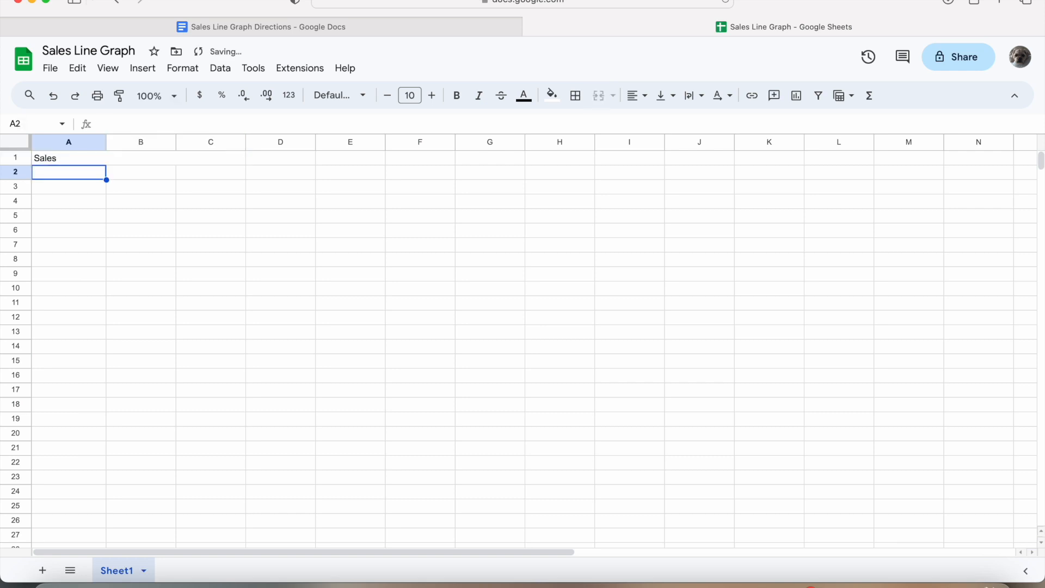
- Centre the Sales title horizontally across the merged cell
{"action": "left_click", "coordinate": [211, 163]}
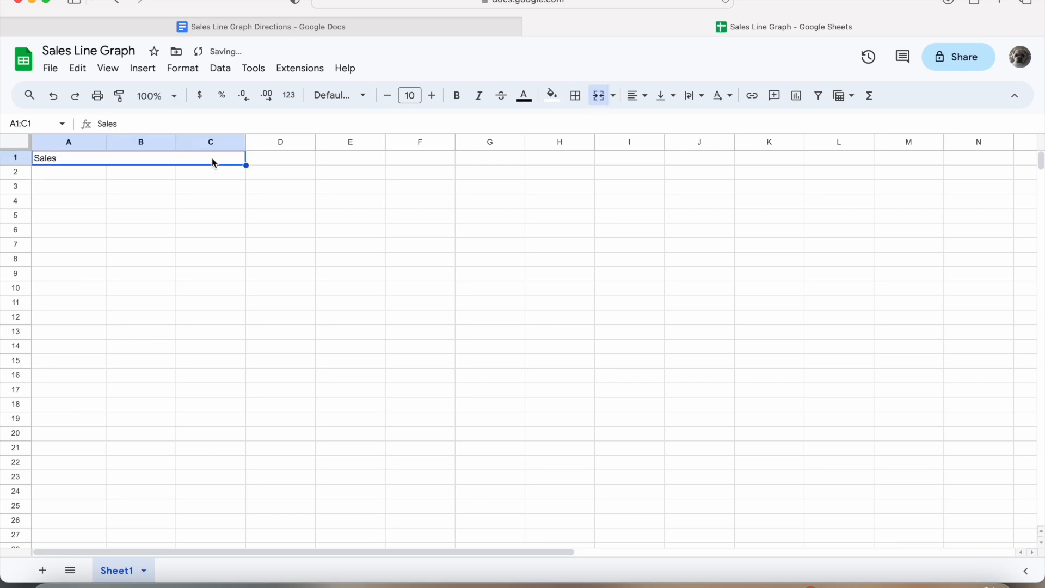
{"action": "left_click", "coordinate": [640, 100]}
{"action": "left_click", "coordinate": [659, 122]}
{"action": "left_click", "coordinate": [77, 176]}
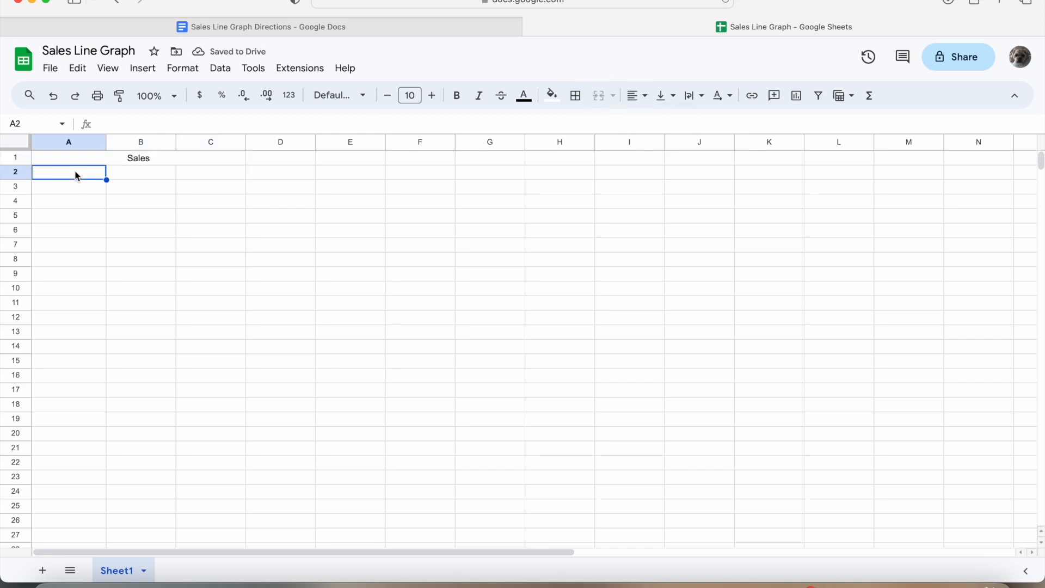
- Enter the headings Month, Laptops and Tablets in cells A2, B2 and C2
{"action": "double_click", "coordinate": [76, 172]}
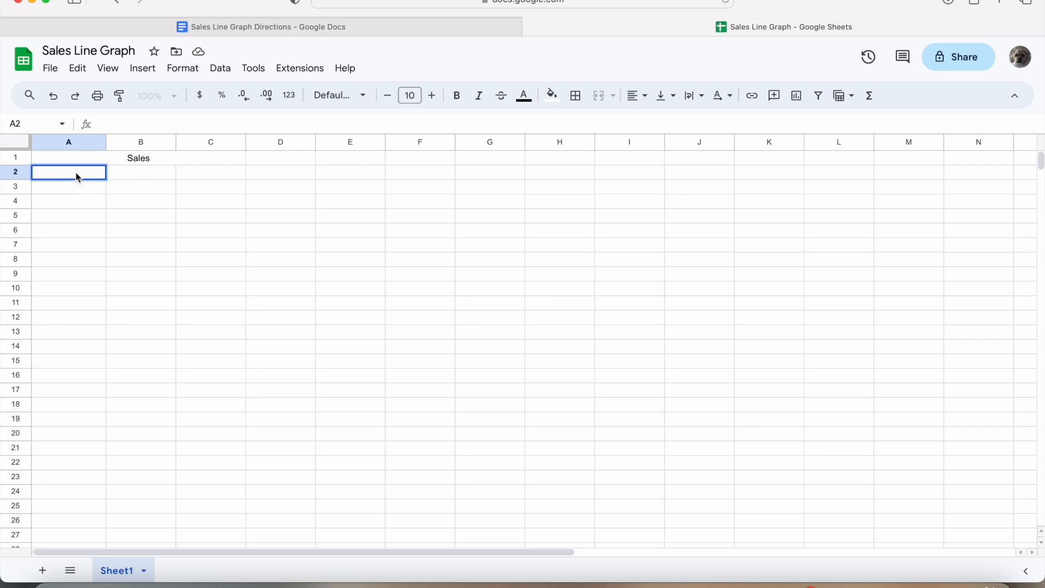
{"action": "type", "text": "Month"}
{"action": "key", "text": "Return"}
{"action": "left_click", "coordinate": [131, 177]}
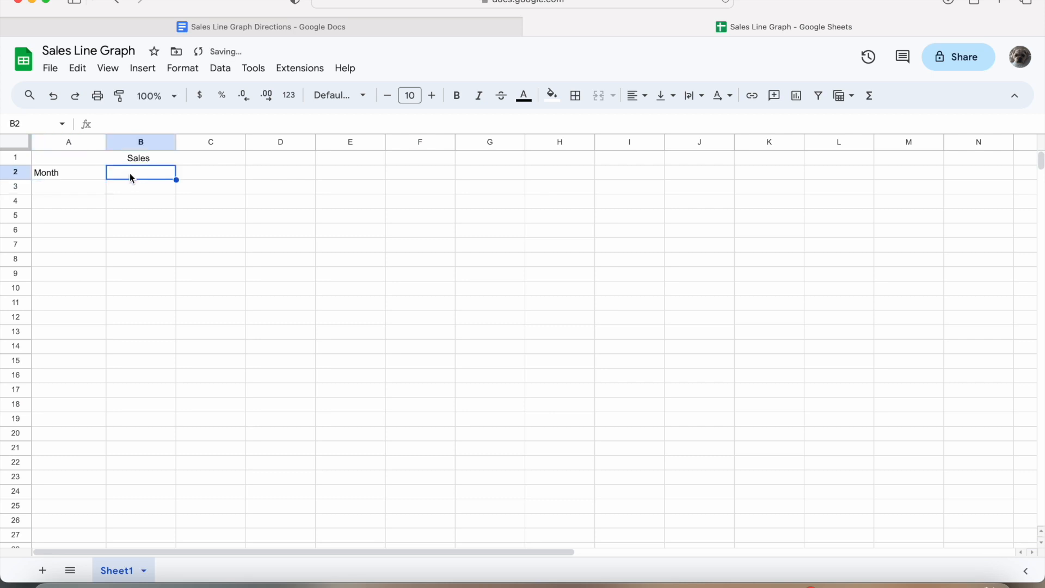
{"action": "double_click", "coordinate": [139, 173]}
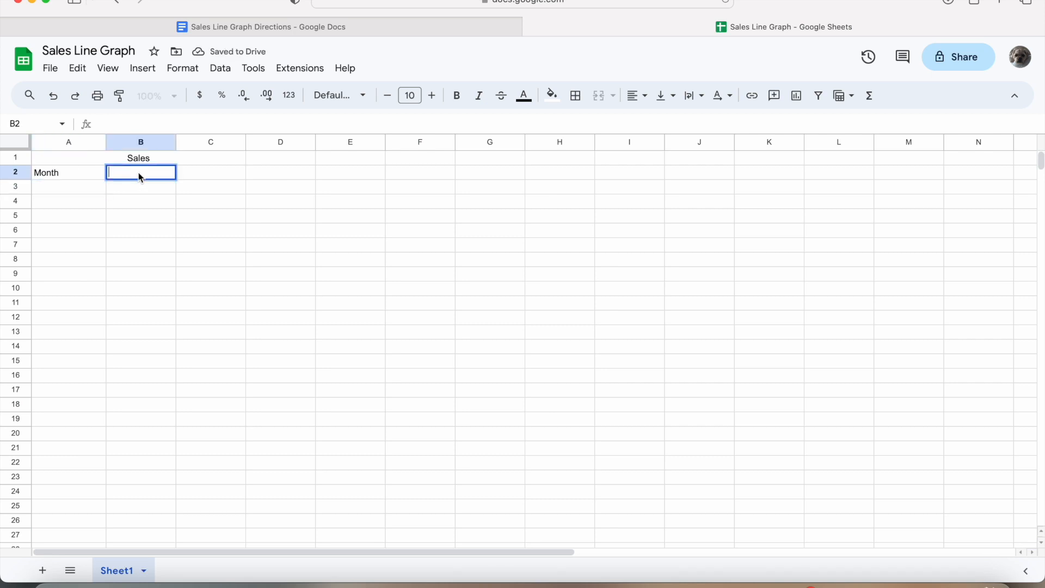
{"action": "type", "text": "Laptops"}
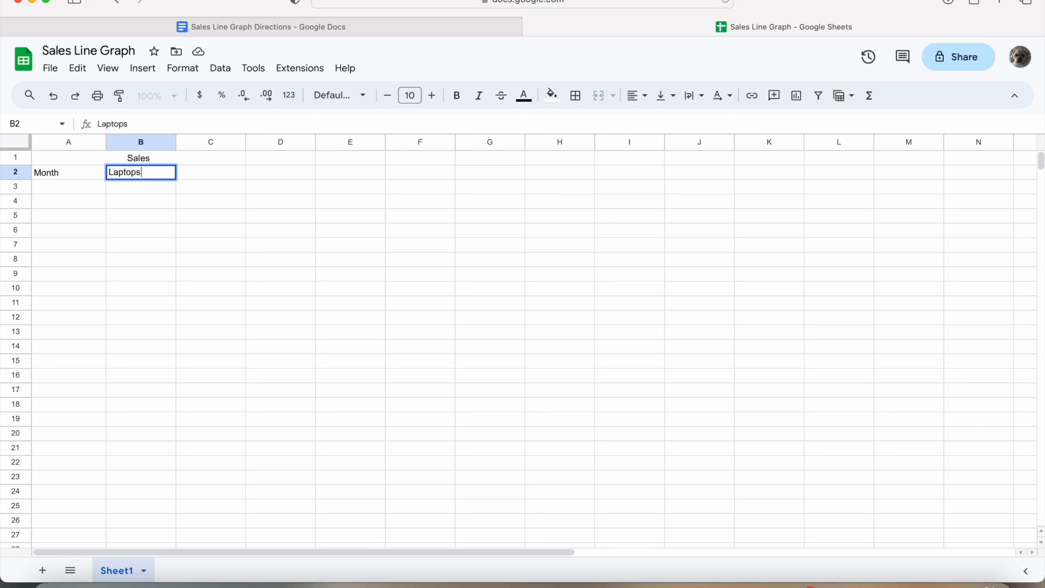
{"action": "key", "text": "Return"}
{"action": "left_click", "coordinate": [213, 178]}
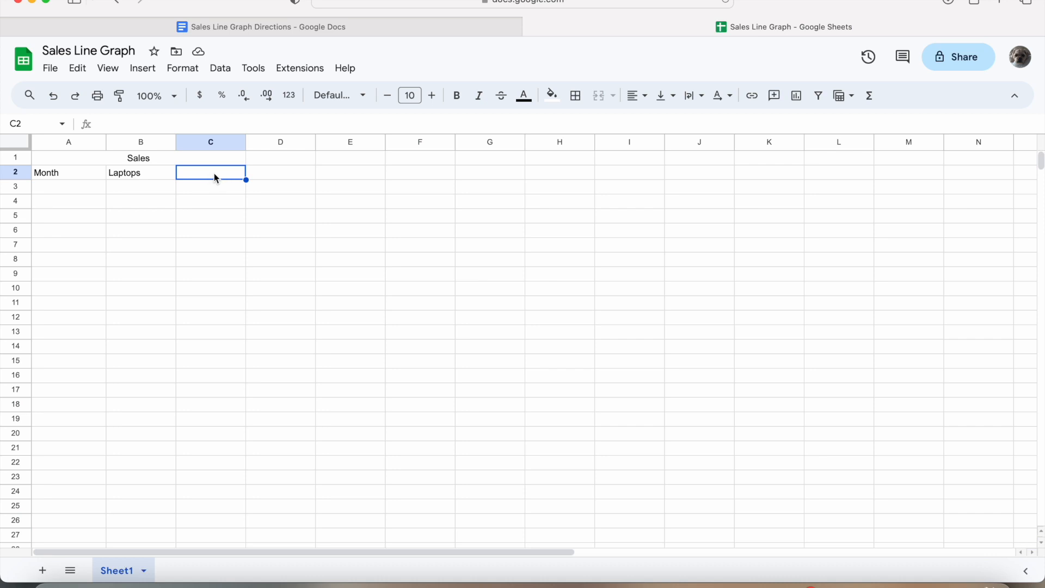
{"action": "type", "text": "Tablets"}
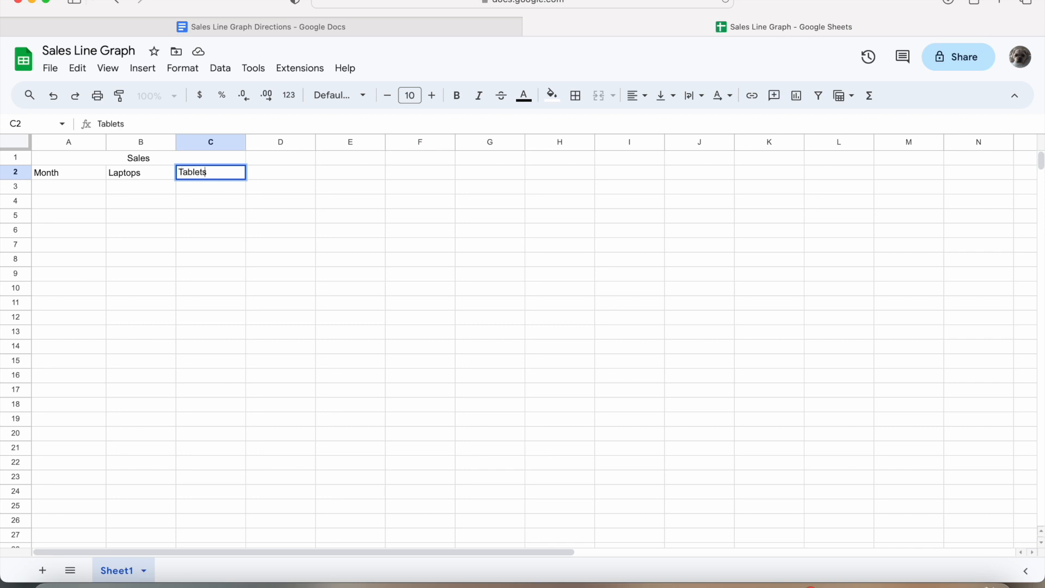
{"action": "key", "text": "Return"}
- Centre the three headings in A2:C2 horizontally
{"action": "left_click_drag", "start_coordinate": [78, 172], "coordinate": [234, 176]}
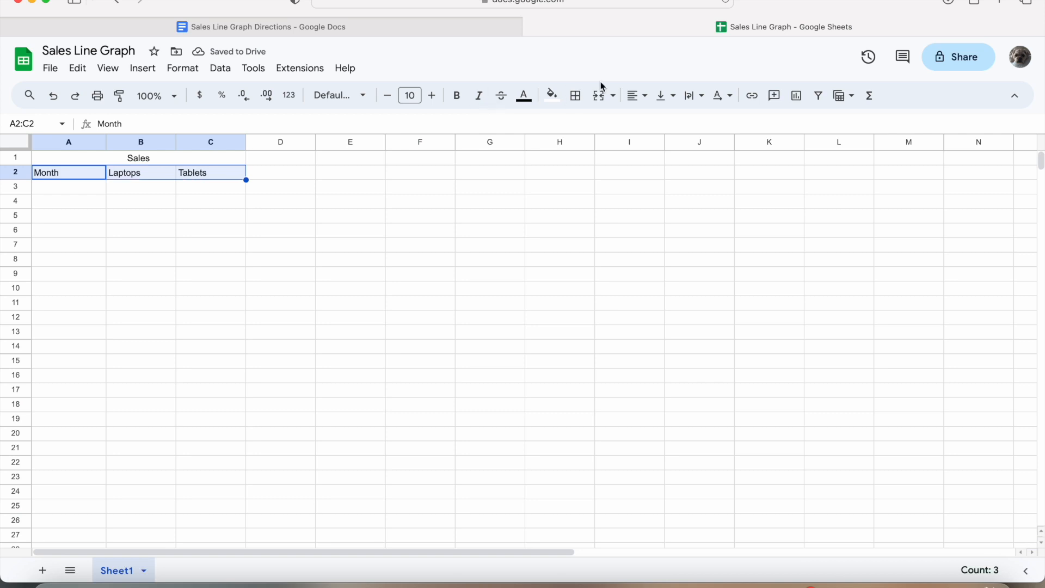
{"action": "left_click", "coordinate": [644, 97]}
{"action": "left_click", "coordinate": [659, 122]}
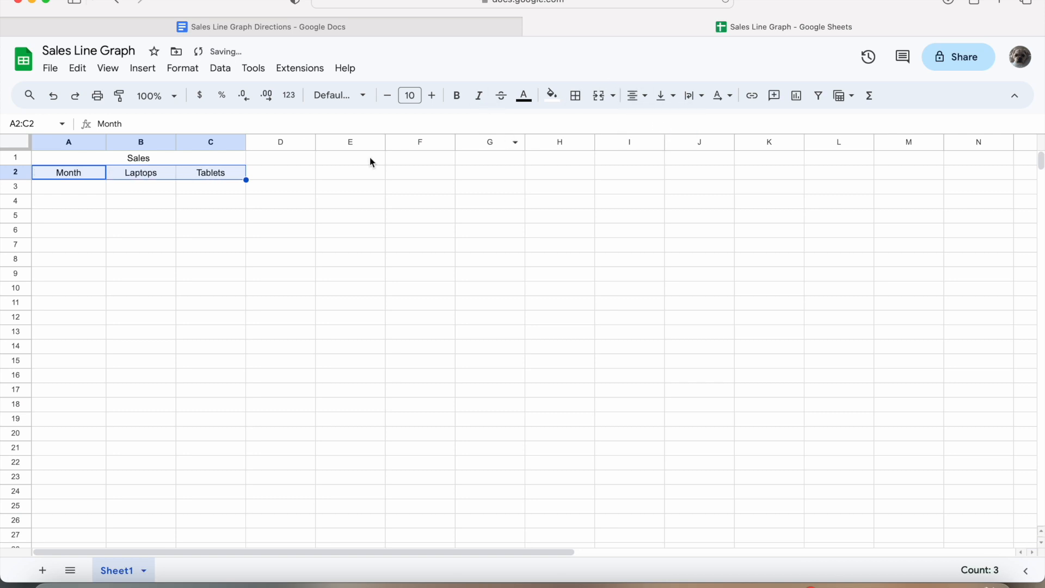
{"action": "left_click", "coordinate": [218, 213]}
{"action": "left_click", "coordinate": [67, 188]}
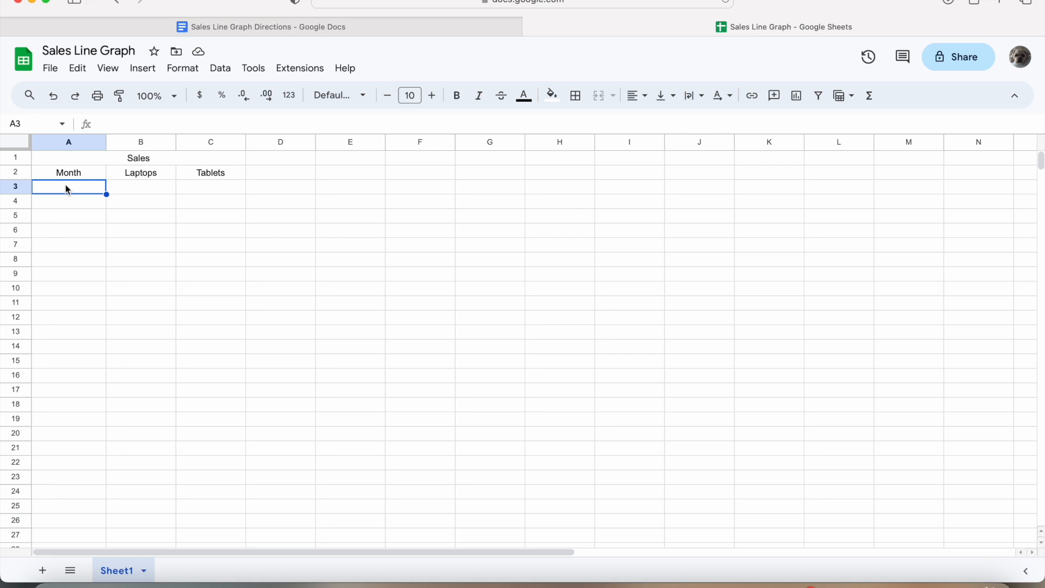
- Enter January and February in A3:A4, then autofill the months down to December in A14
{"action": "type", "text": "January"}
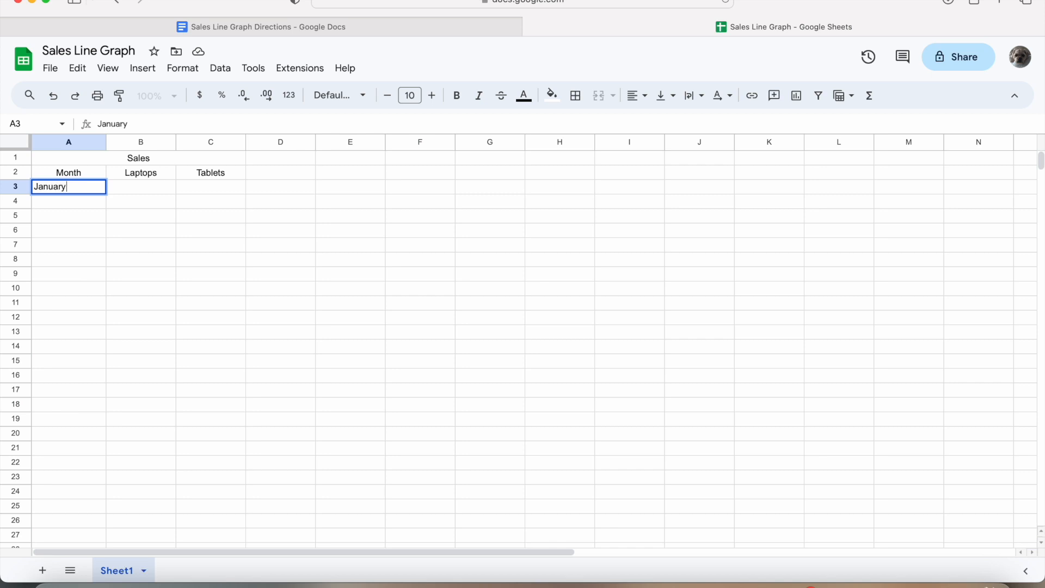
{"action": "key", "text": "Return"}
{"action": "type", "text": "F"}
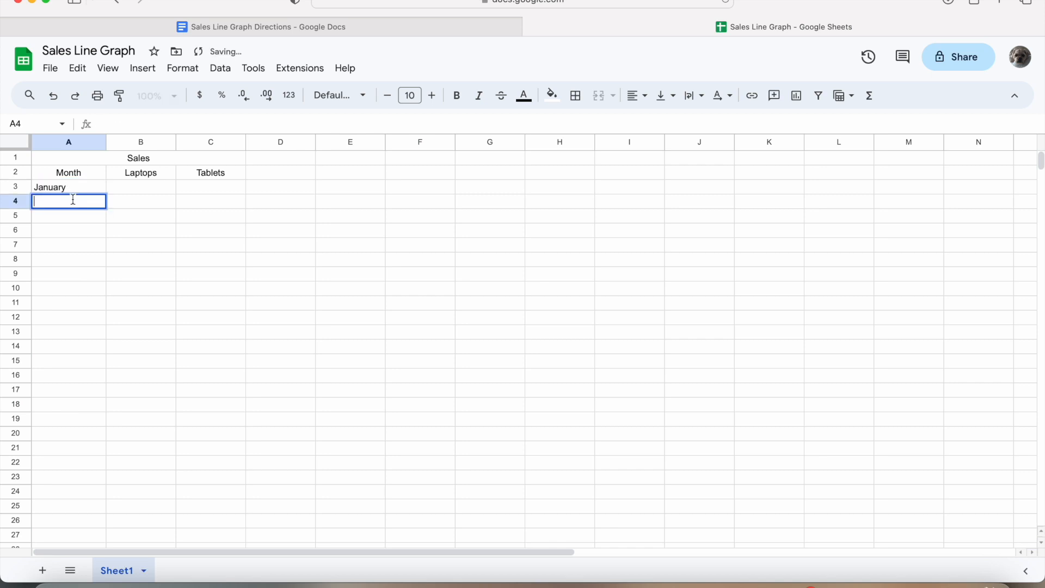
{"action": "type", "text": "ebruary"}
{"action": "key", "text": "Return"}
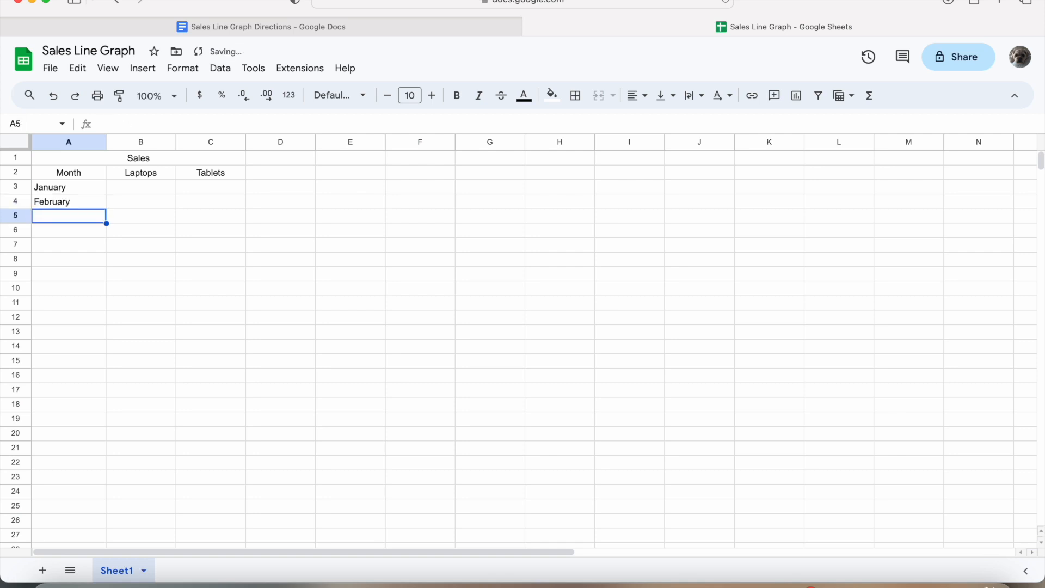
{"action": "left_click", "coordinate": [98, 194]}
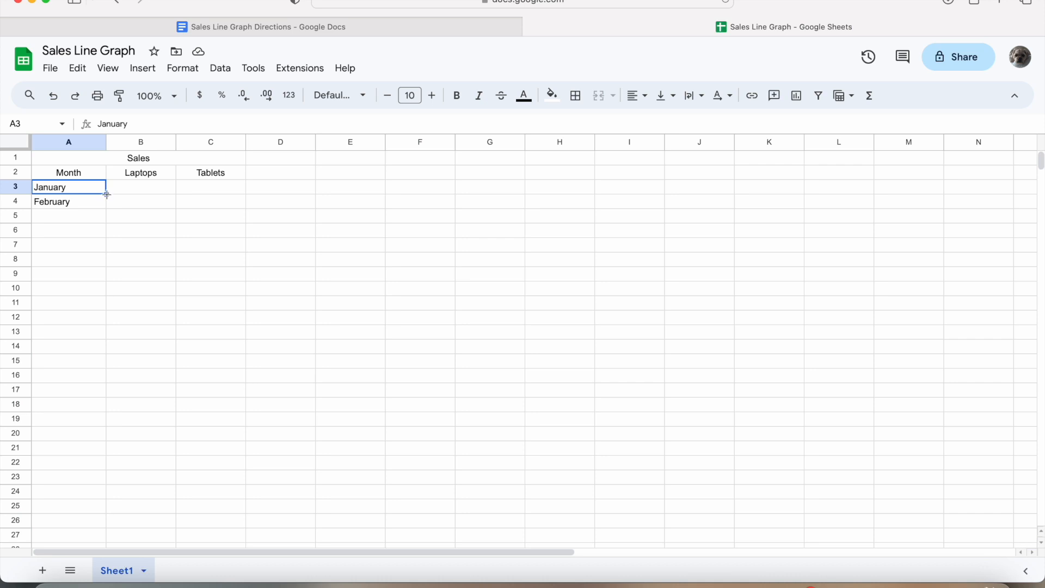
{"action": "left_click_drag", "start_coordinate": [106, 194], "coordinate": [105, 351]}
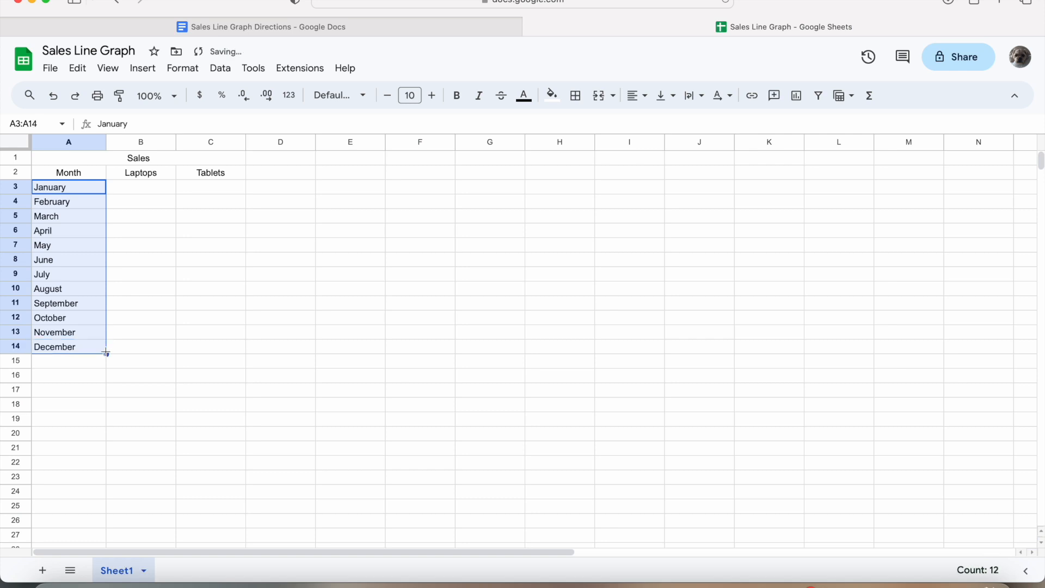
{"action": "left_click", "coordinate": [140, 345]}
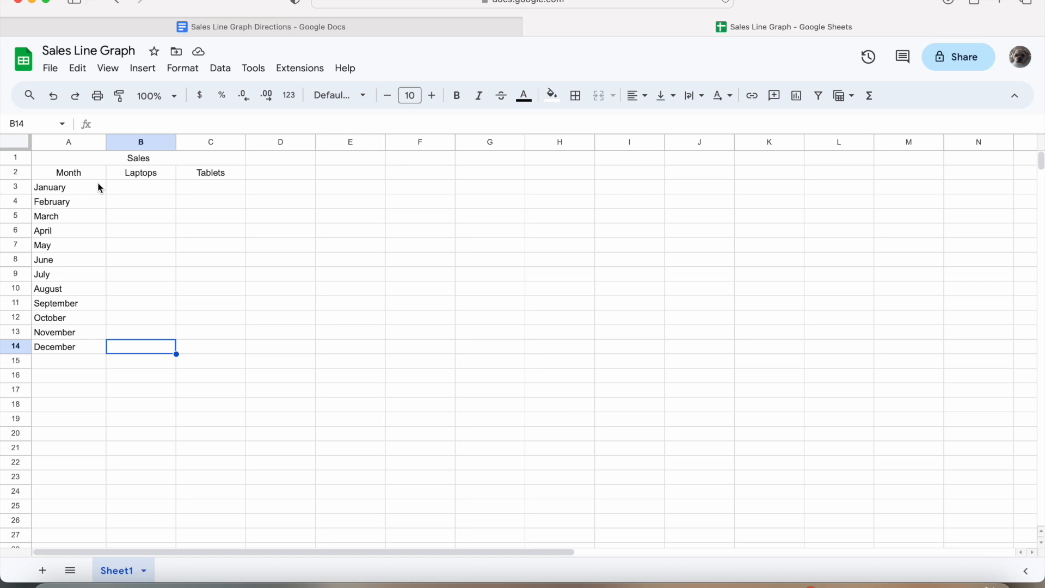
- Enter 500 in B3 and 1,000 in B4 as January and February laptop sales
{"action": "left_click", "coordinate": [150, 188]}
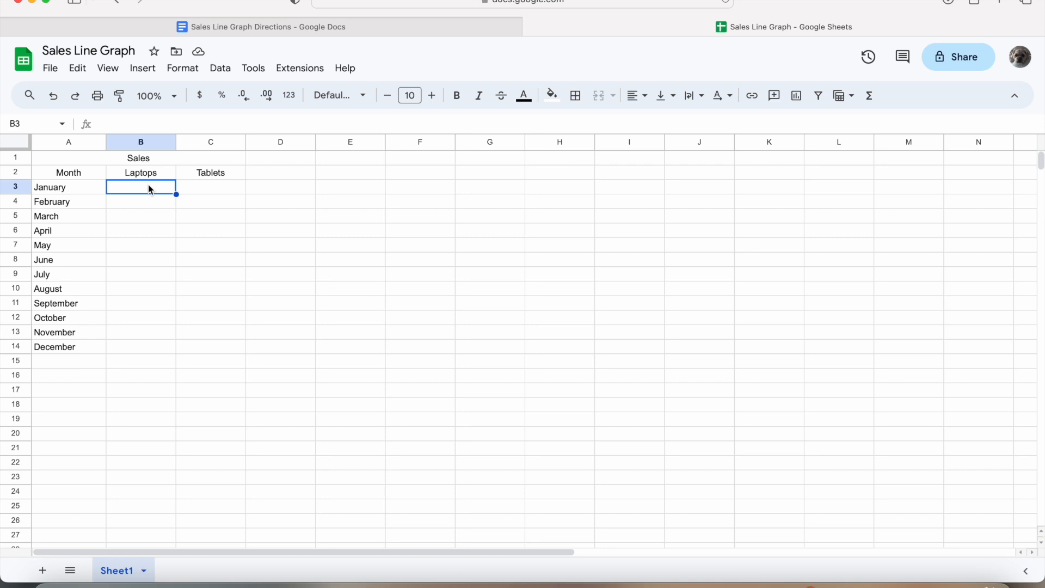
{"action": "double_click", "coordinate": [148, 184]}
{"action": "type", "text": "500"}
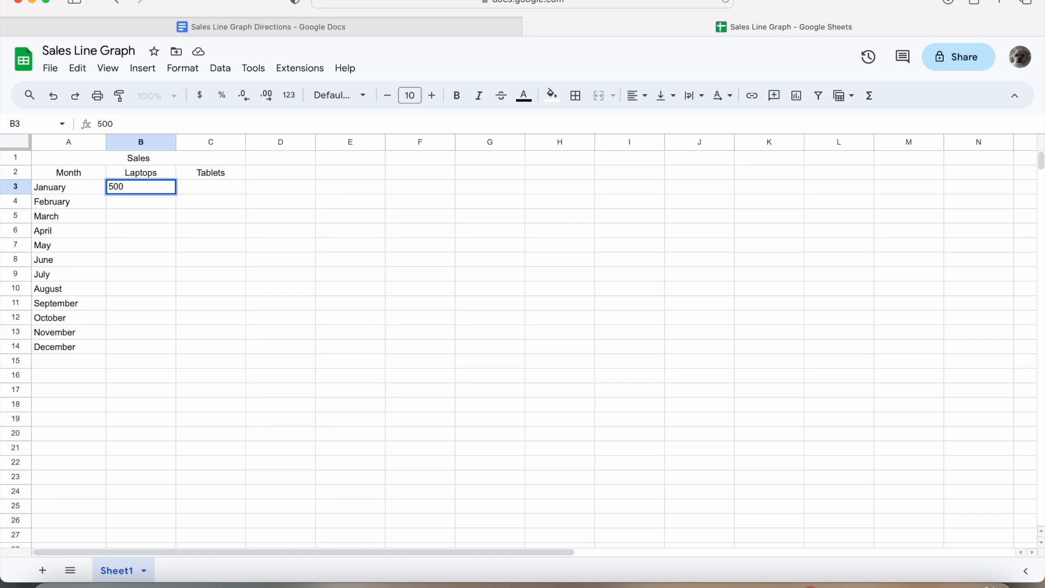
{"action": "key", "text": "Return"}
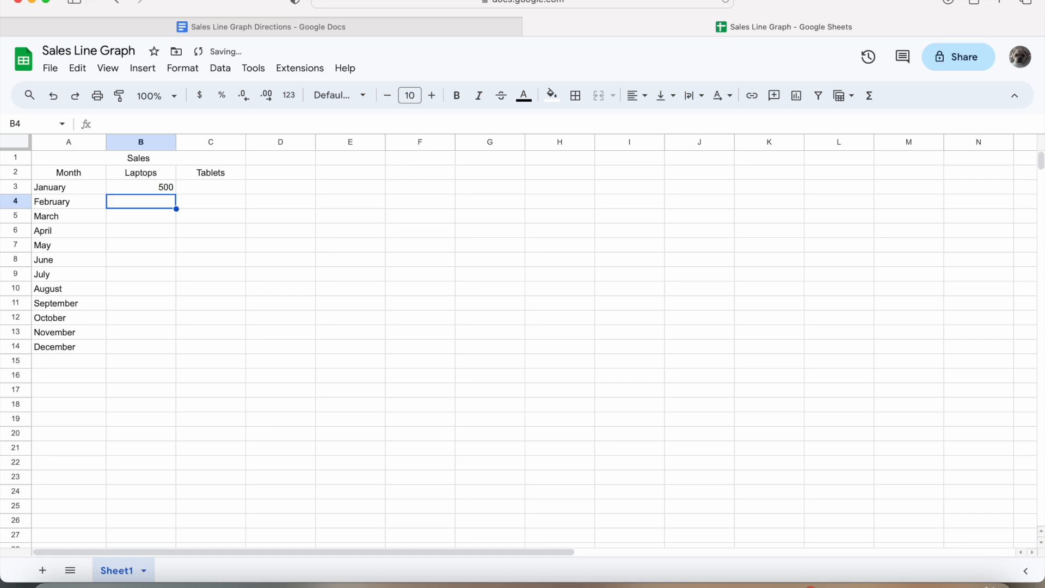
{"action": "double_click", "coordinate": [158, 205]}
{"action": "type", "text": "1,000"}
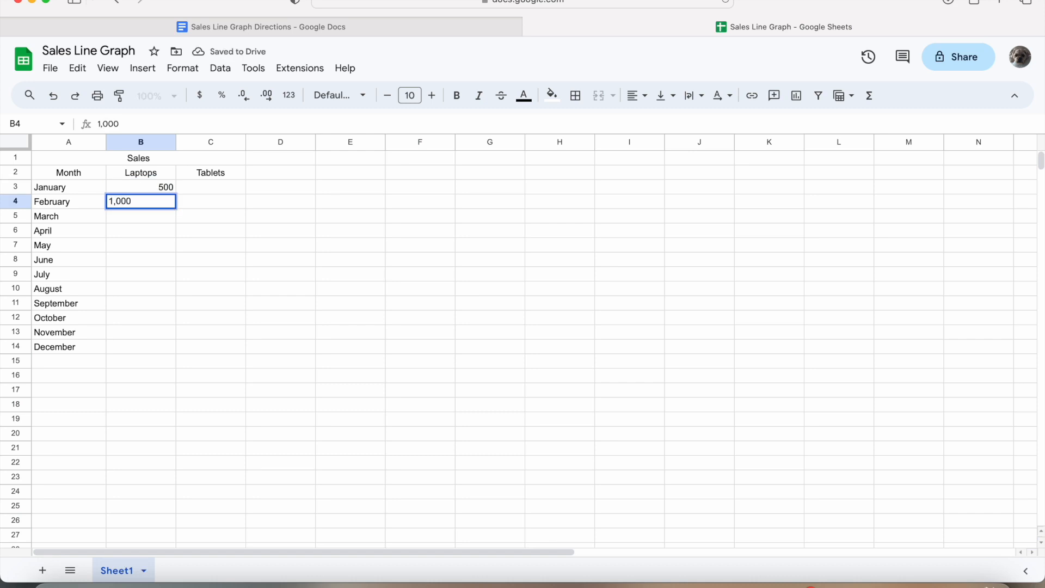
{"action": "key", "text": "Return"}
- Undo the repeated 500s and autofill B3:B4 down to B14, reaching 6,000 in December
{"action": "left_click", "coordinate": [173, 190]}
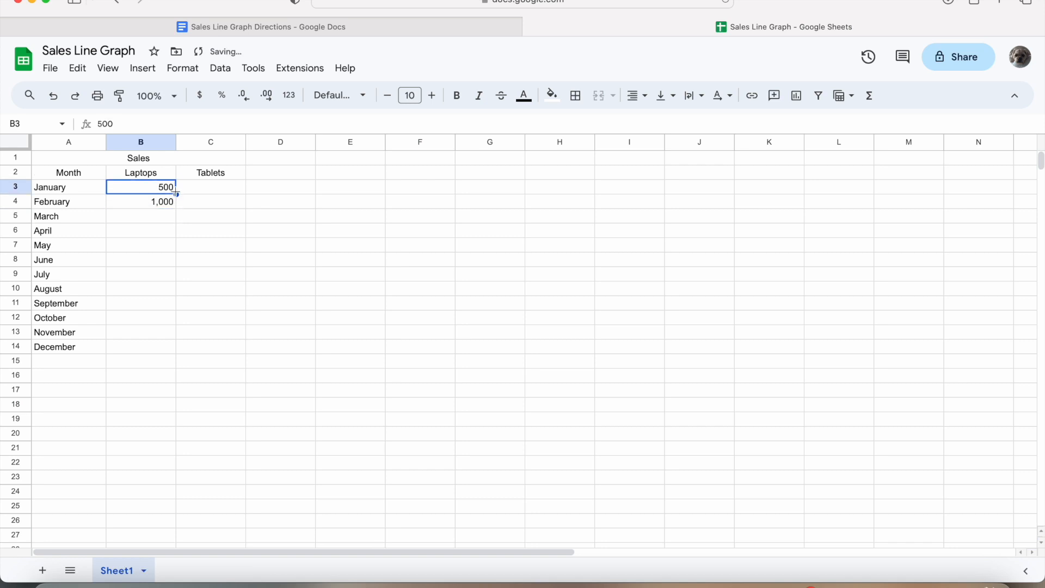
{"action": "left_click_drag", "start_coordinate": [175, 193], "coordinate": [168, 349]}
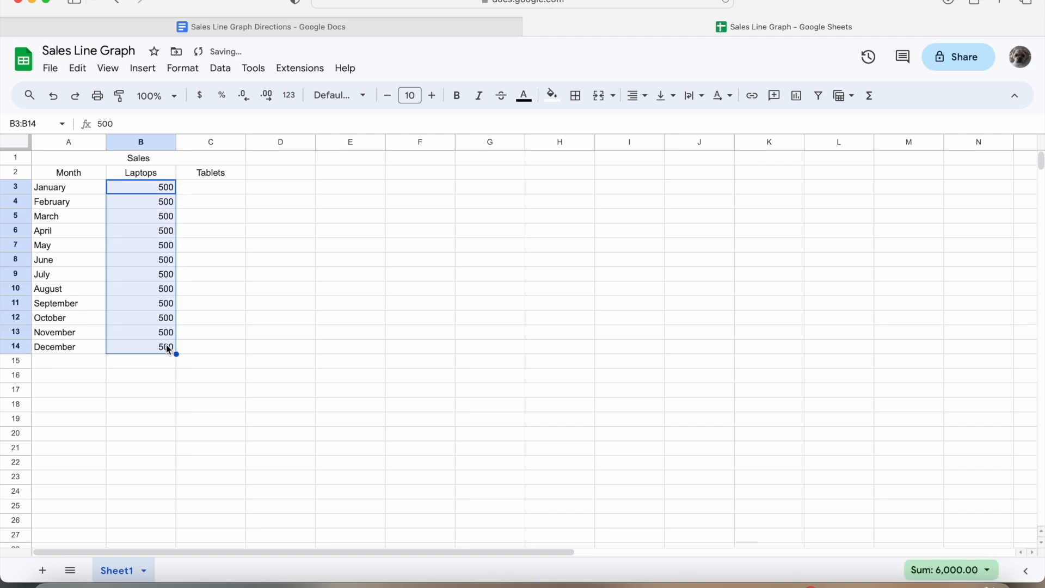
{"action": "left_click", "coordinate": [201, 225]}
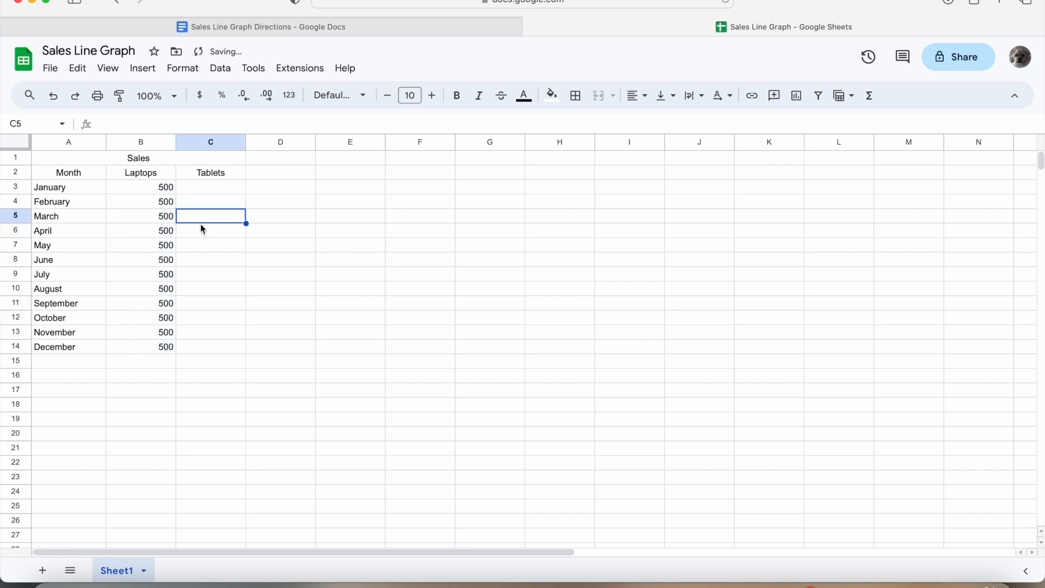
{"action": "key", "text": "super+z"}
{"action": "left_click_drag", "start_coordinate": [175, 192], "coordinate": [178, 201]}
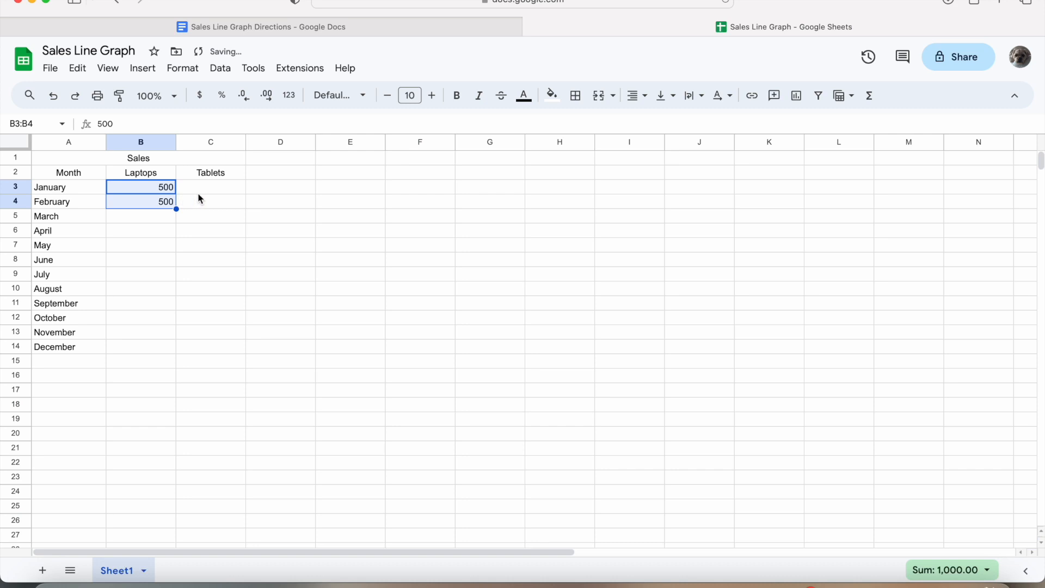
{"action": "key", "text": "super+z"}
{"action": "left_click", "coordinate": [140, 199]}
{"action": "left_click", "coordinate": [141, 190]}
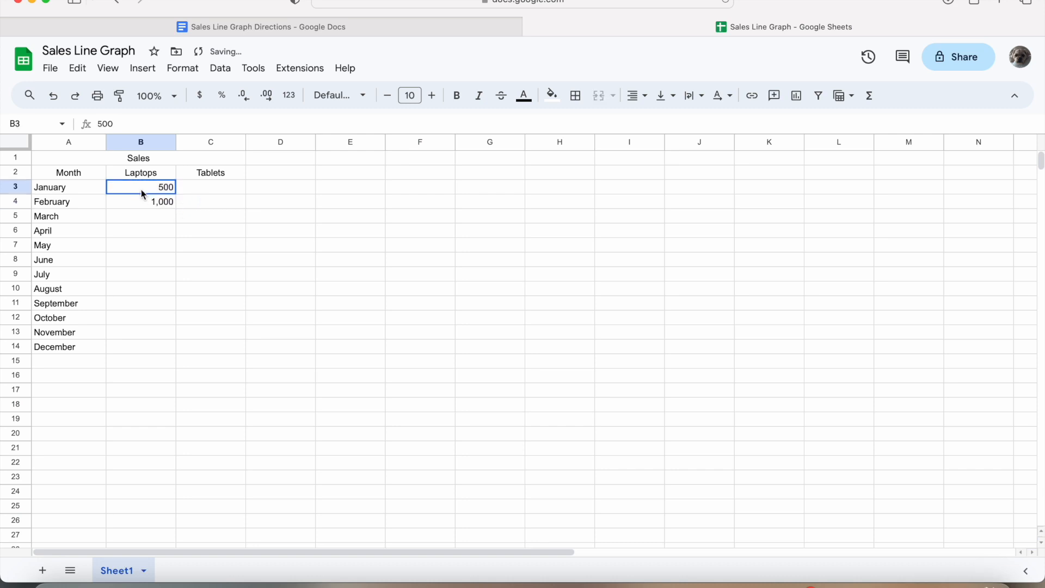
{"action": "left_click_drag", "start_coordinate": [144, 188], "coordinate": [177, 349]}
{"action": "left_click", "coordinate": [208, 327]}
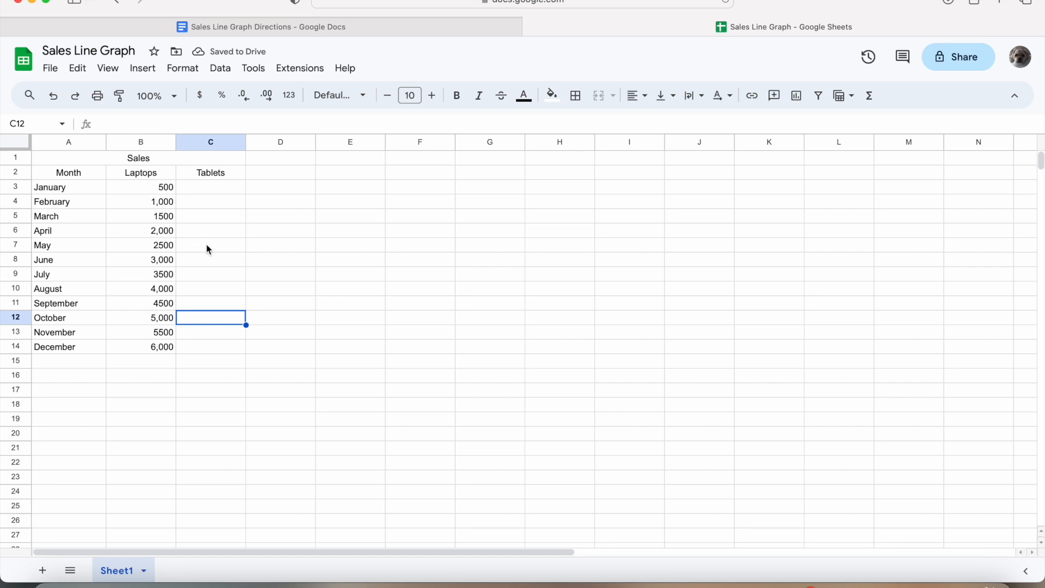
- Add thousands separators to March and May laptop figures, making them 1,500 and 2,500
{"action": "double_click", "coordinate": [160, 217]}
{"action": "left_click", "coordinate": [161, 217]}
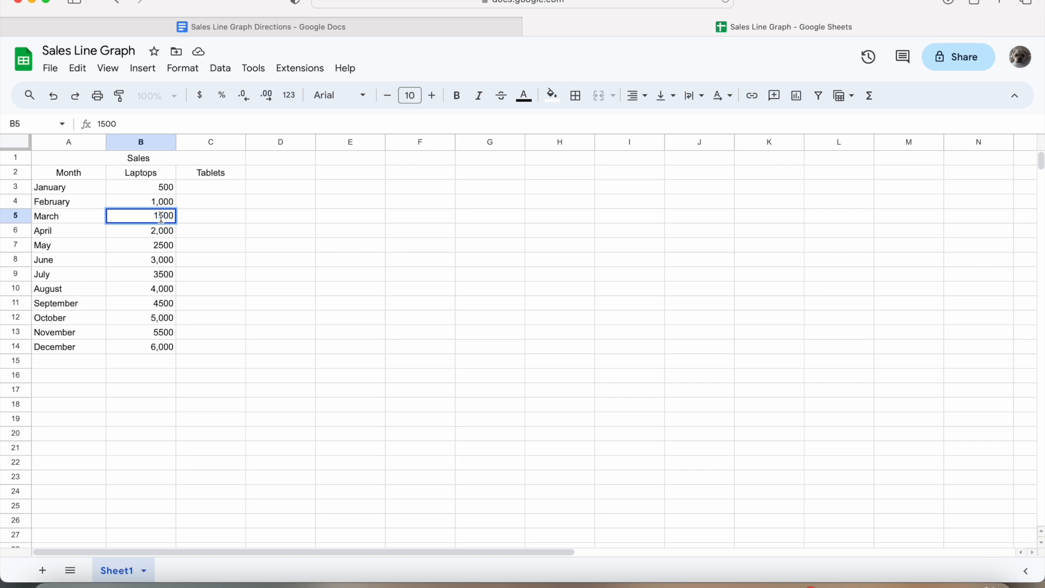
{"action": "type", "text": ","}
{"action": "key", "text": "Return"}
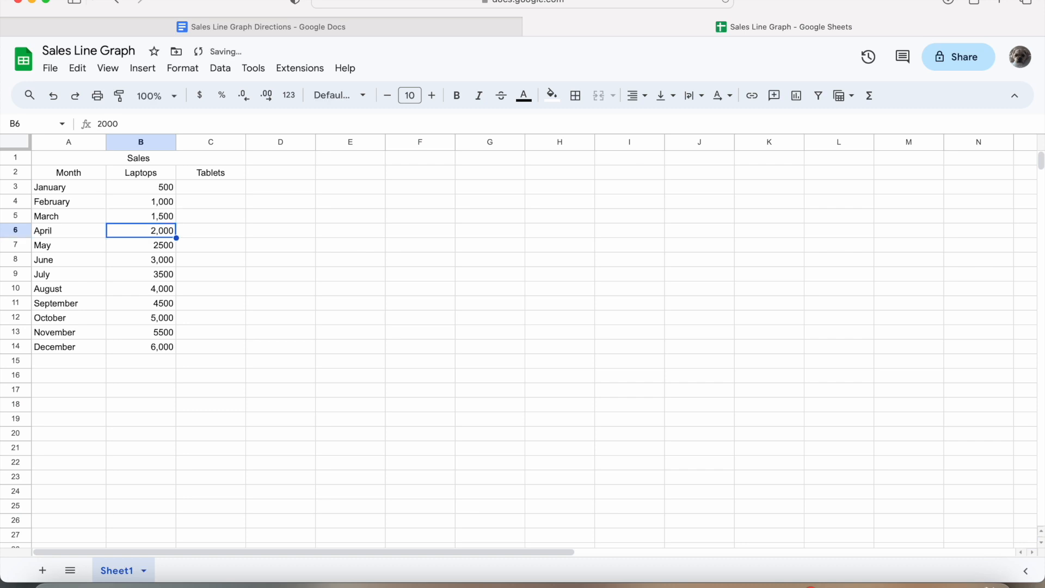
{"action": "left_click", "coordinate": [161, 248]}
{"action": "double_click", "coordinate": [161, 247]}
{"action": "left_click", "coordinate": [161, 248]}
{"action": "type", "text": ","}
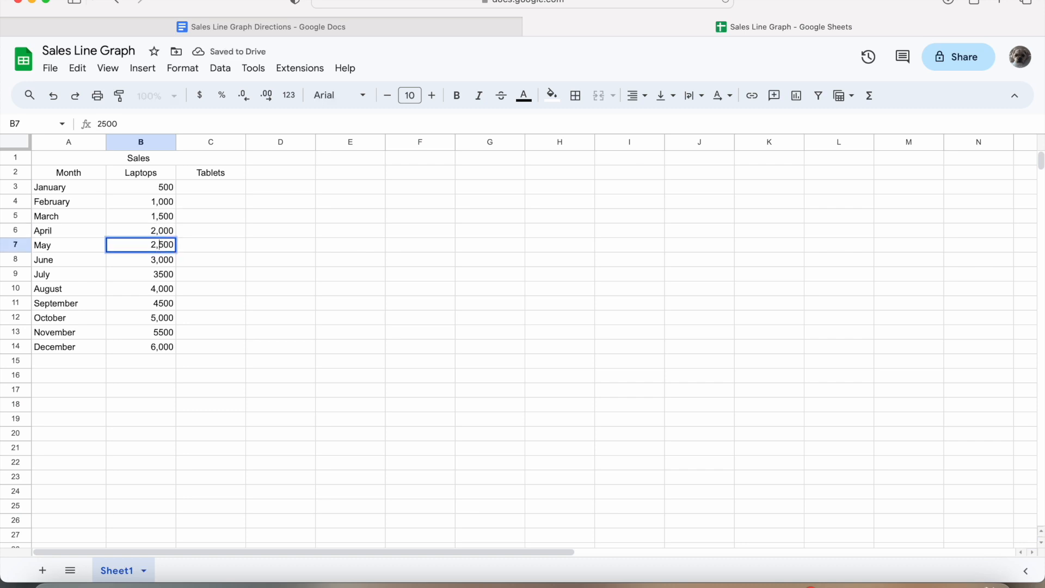
{"action": "key", "text": "Return"}
- Add thousands separators to July, September and November figures: 3,500, 4,500 and 5,500
{"action": "double_click", "coordinate": [159, 274]}
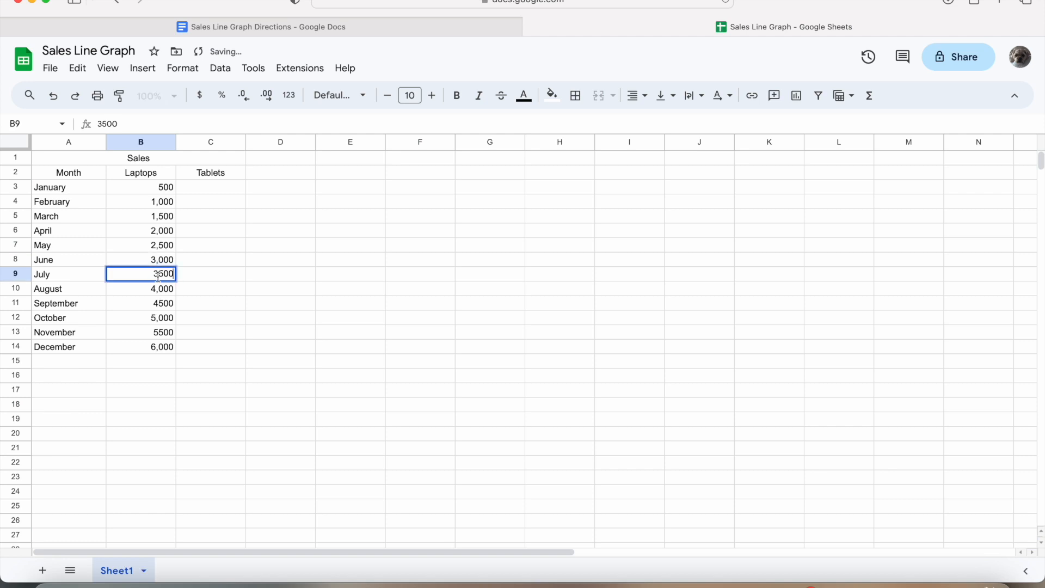
{"action": "type", "text": ","}
{"action": "key", "text": "Return"}
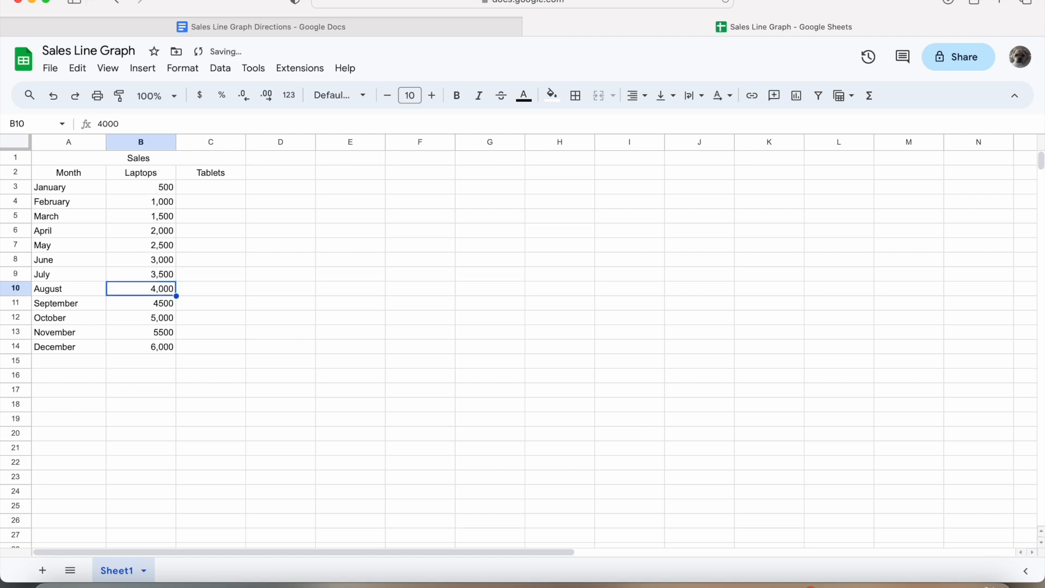
{"action": "double_click", "coordinate": [162, 306]}
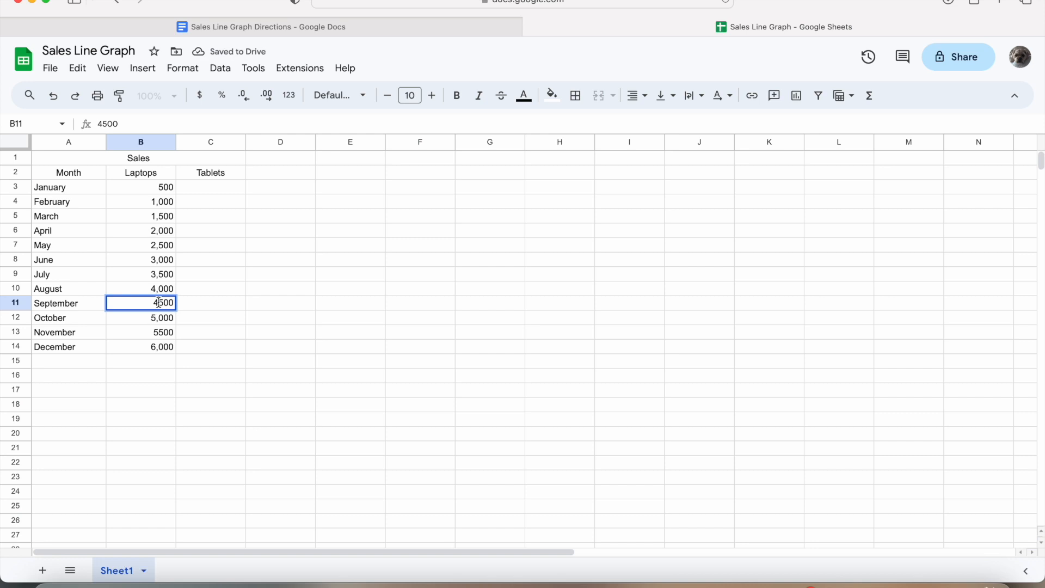
{"action": "type", "text": ","}
{"action": "key", "text": "Return"}
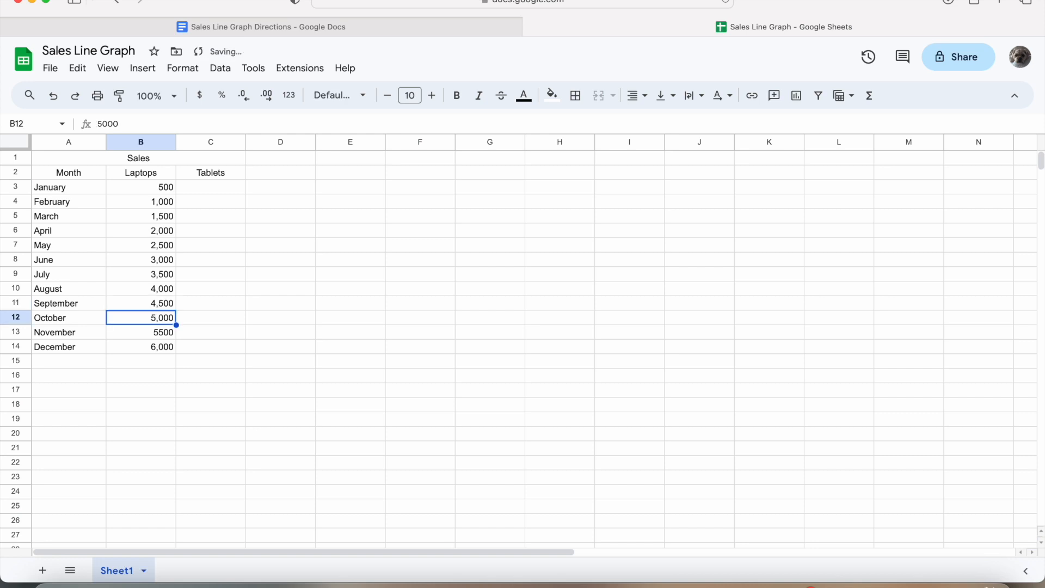
{"action": "left_click", "coordinate": [161, 336]}
{"action": "double_click", "coordinate": [160, 336]}
{"action": "type", "text": ","}
{"action": "key", "text": "Return"}
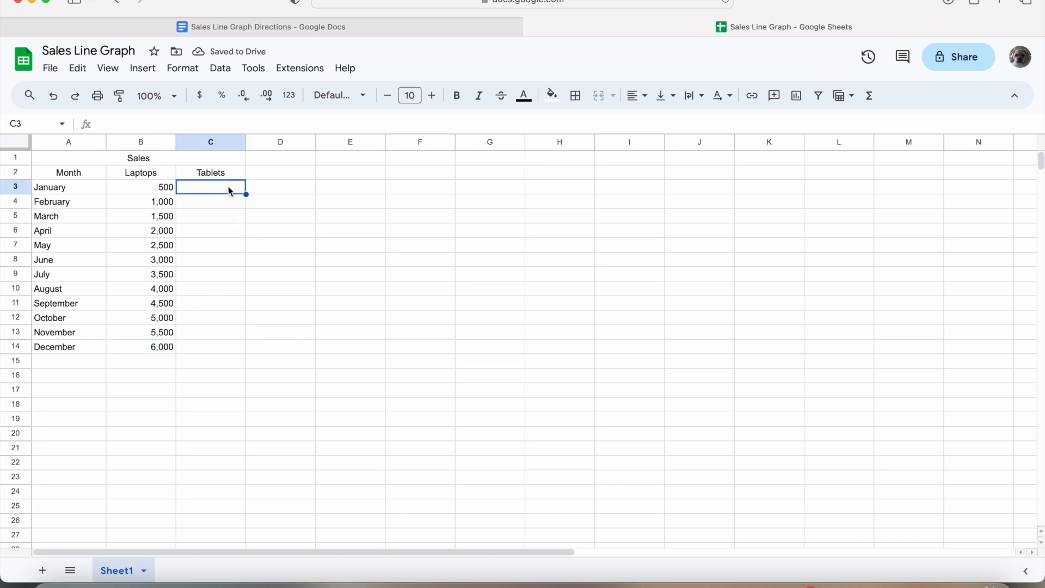
- Enter 1,000 and 2,000 in C3:C4 and autofill the Tablets series to 12,000 in C14
{"action": "double_click", "coordinate": [226, 189]}
{"action": "type", "text": "1,000"}
{"action": "key", "text": "Return"}
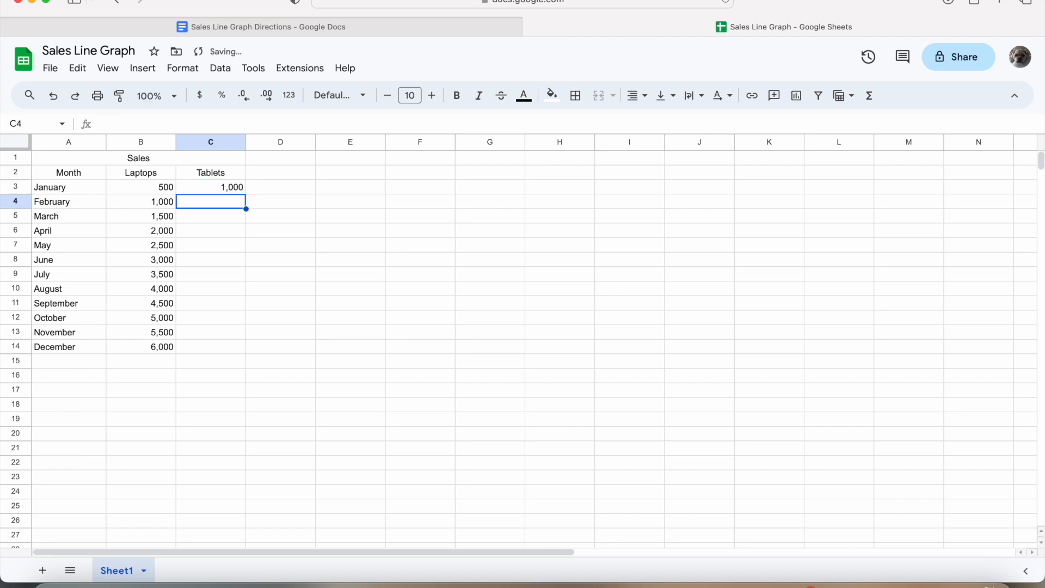
{"action": "double_click", "coordinate": [228, 204]}
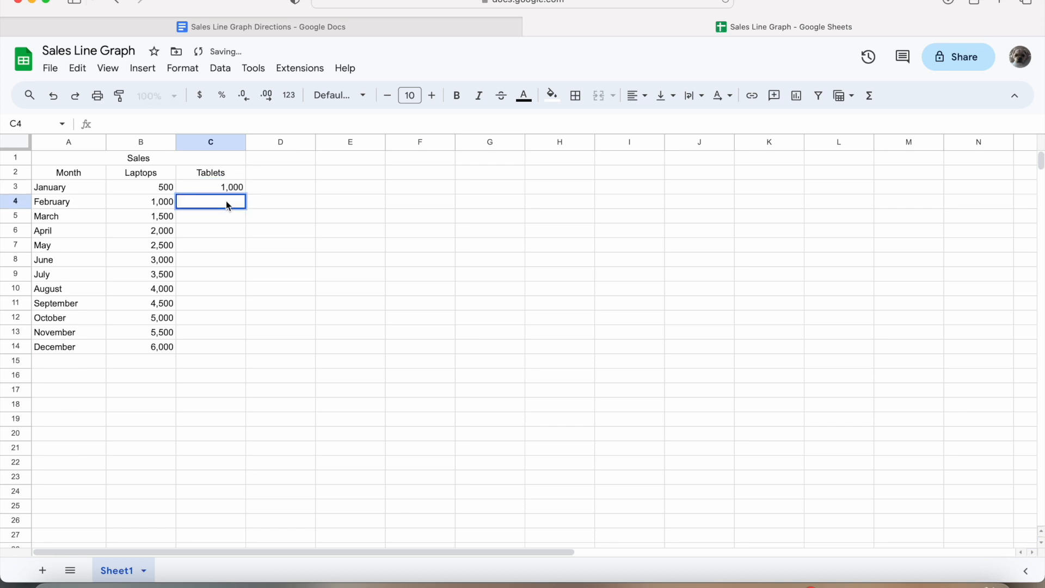
{"action": "type", "text": "2,000"}
{"action": "key", "text": "Return"}
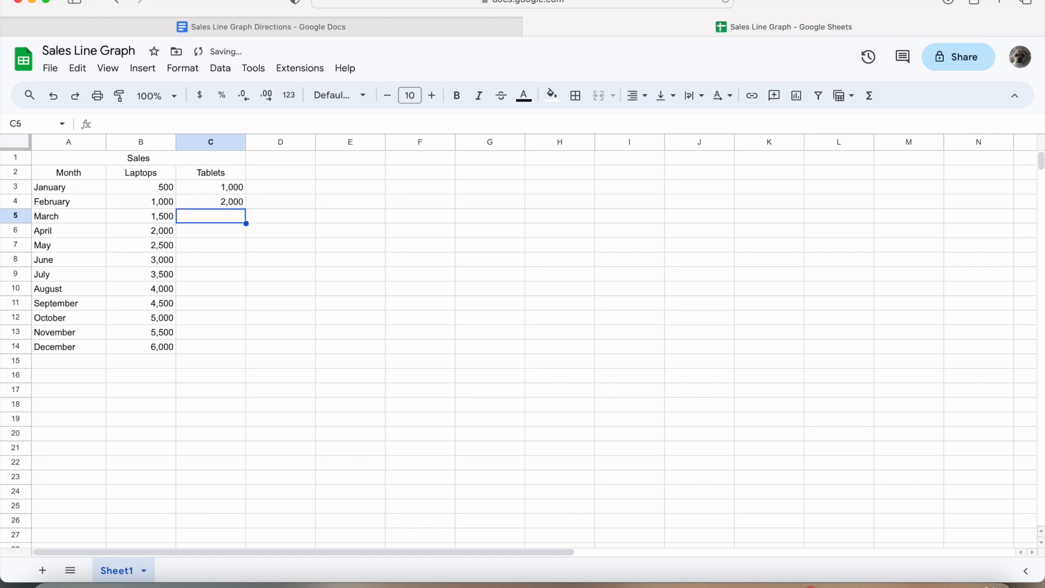
{"action": "left_click", "coordinate": [208, 189]}
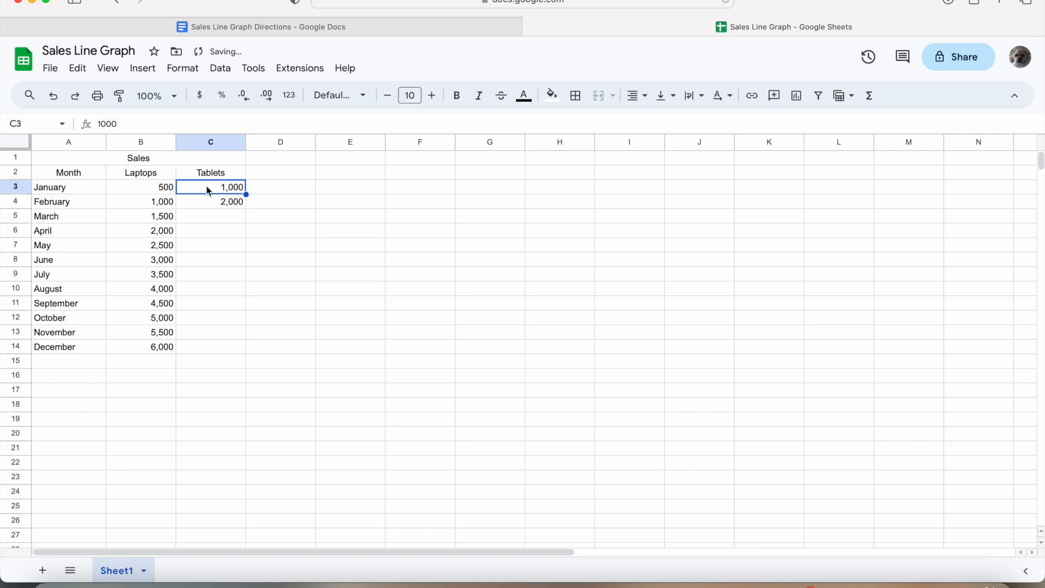
{"action": "left_click_drag", "start_coordinate": [208, 191], "coordinate": [207, 204]}
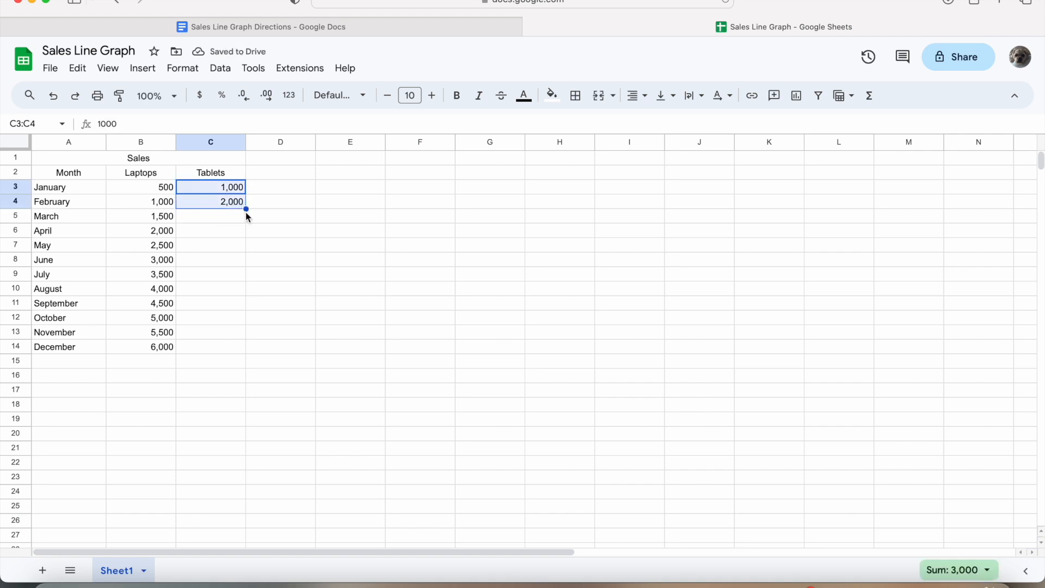
{"action": "left_click_drag", "start_coordinate": [246, 209], "coordinate": [241, 346]}
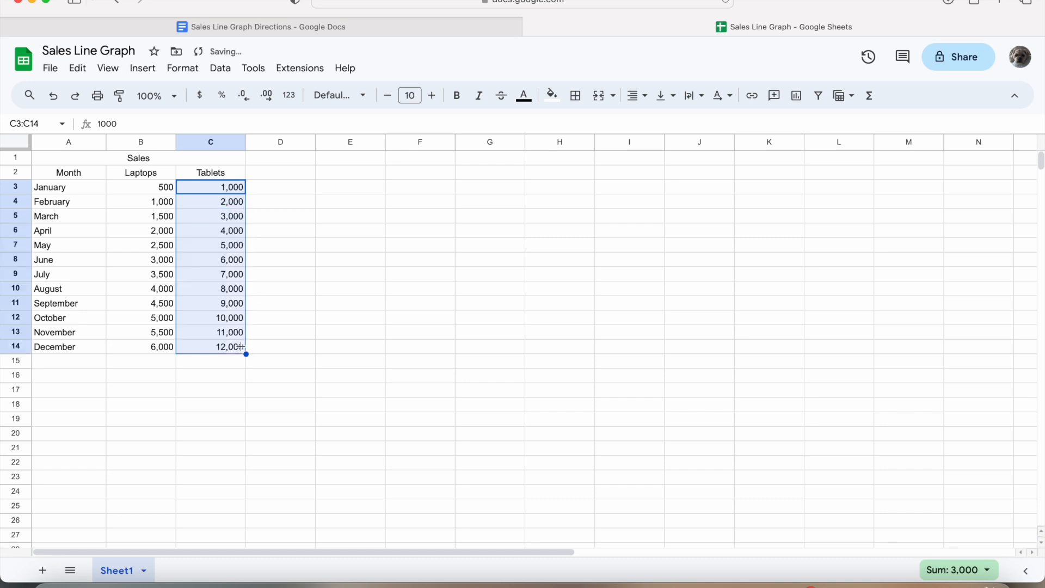
{"action": "left_click", "coordinate": [270, 329]}
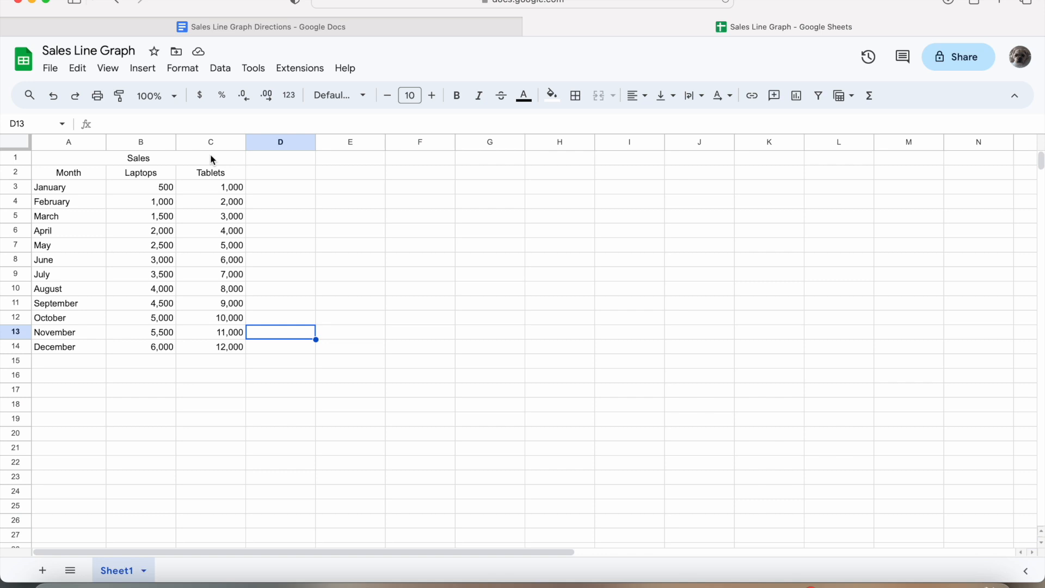
- Insert a line chart from A2:C14 and move it up beside the table
{"action": "left_click", "coordinate": [84, 172]}
{"action": "mouse_move", "coordinate": [87, 173]}
{"action": "left_mouse_down"}
{"action": "mouse_move", "coordinate": [206, 261]}
{"action": "mouse_move", "coordinate": [225, 347]}
{"action": "left_mouse_up"}
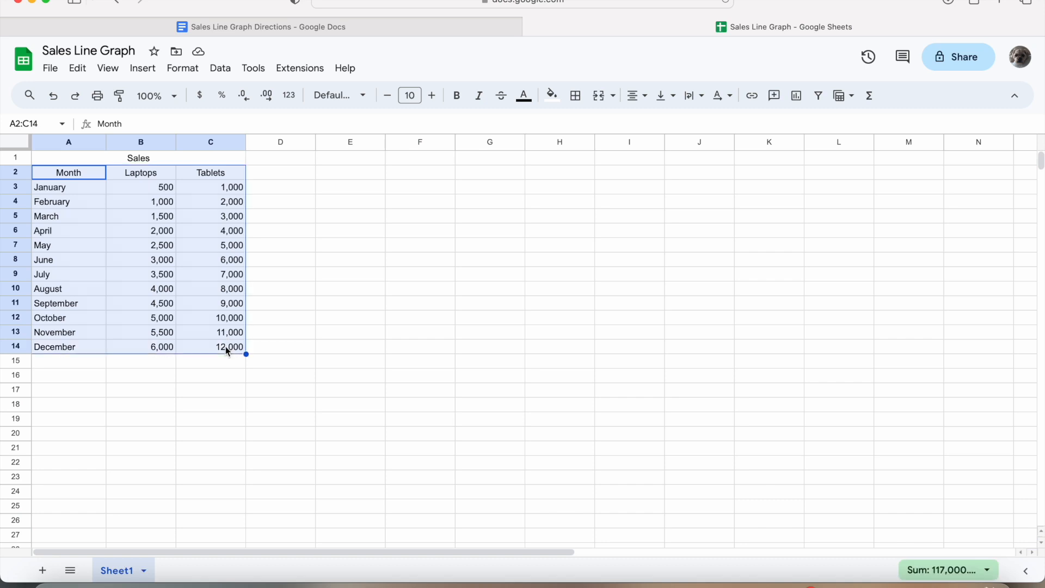
{"action": "left_click", "coordinate": [154, 71]}
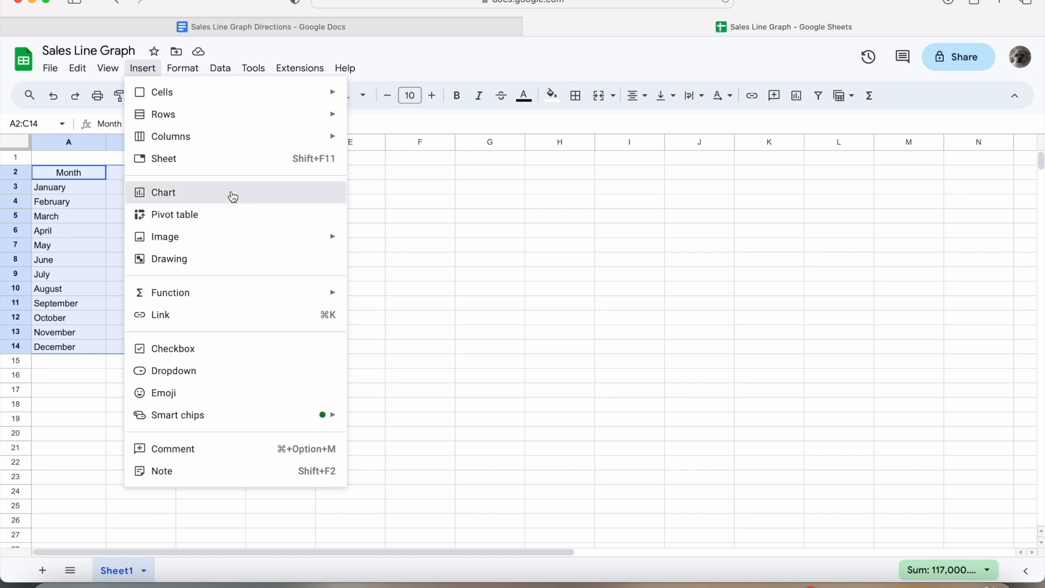
{"action": "left_click", "coordinate": [223, 195]}
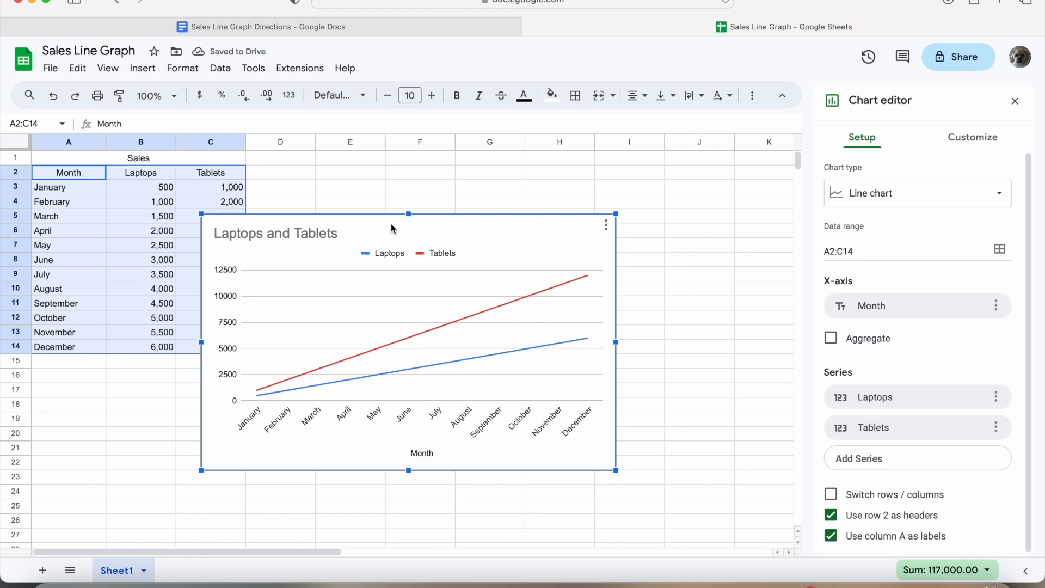
{"action": "left_click_drag", "start_coordinate": [390, 224], "coordinate": [441, 168]}
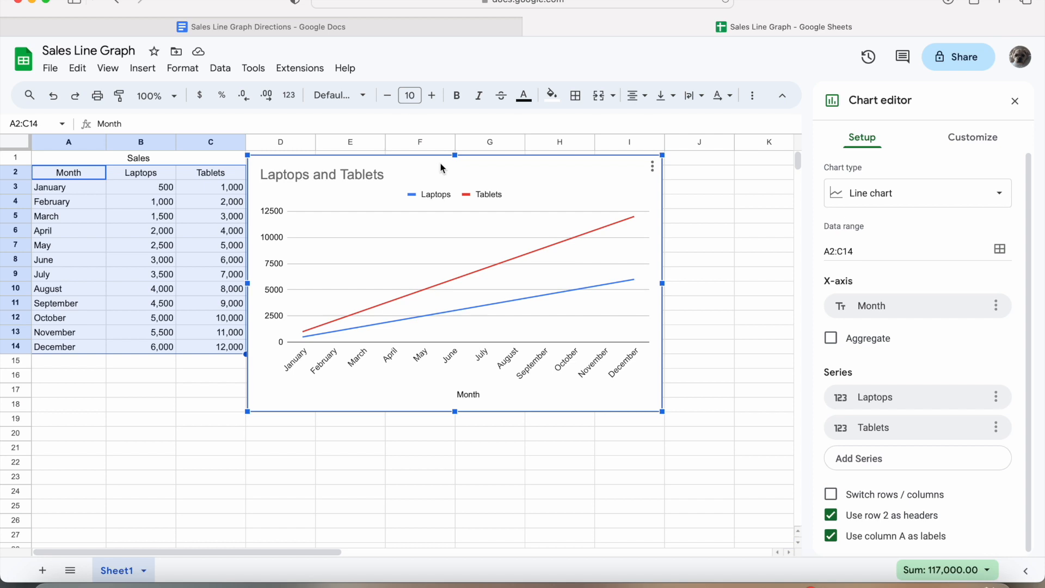
- Prefix the chart title with 'Monthly Sales of' so it reads 'Monthly Sales of Laptops and Tablets'
{"action": "double_click", "coordinate": [404, 174]}
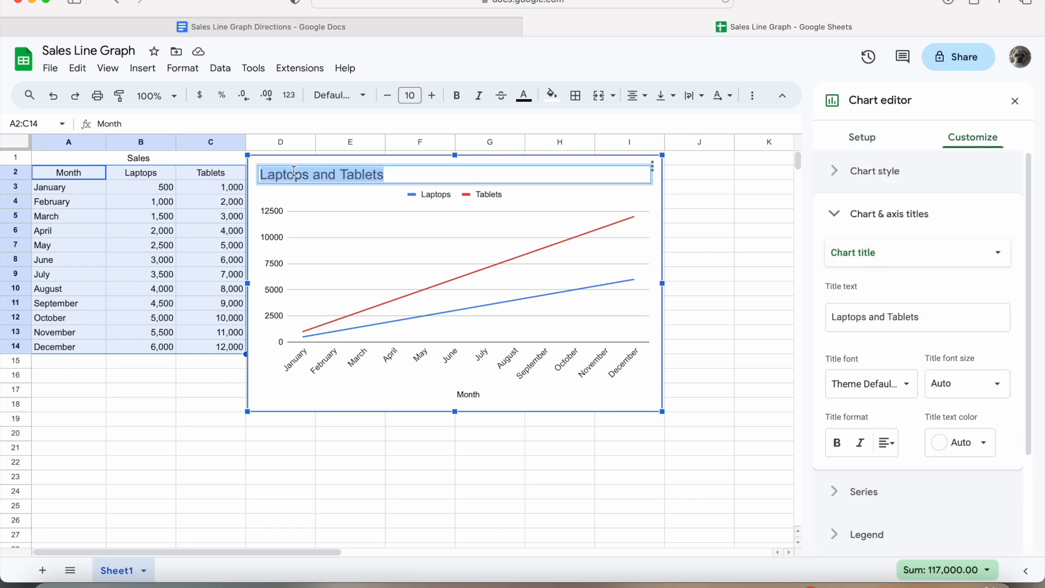
{"action": "left_click", "coordinate": [260, 174]}
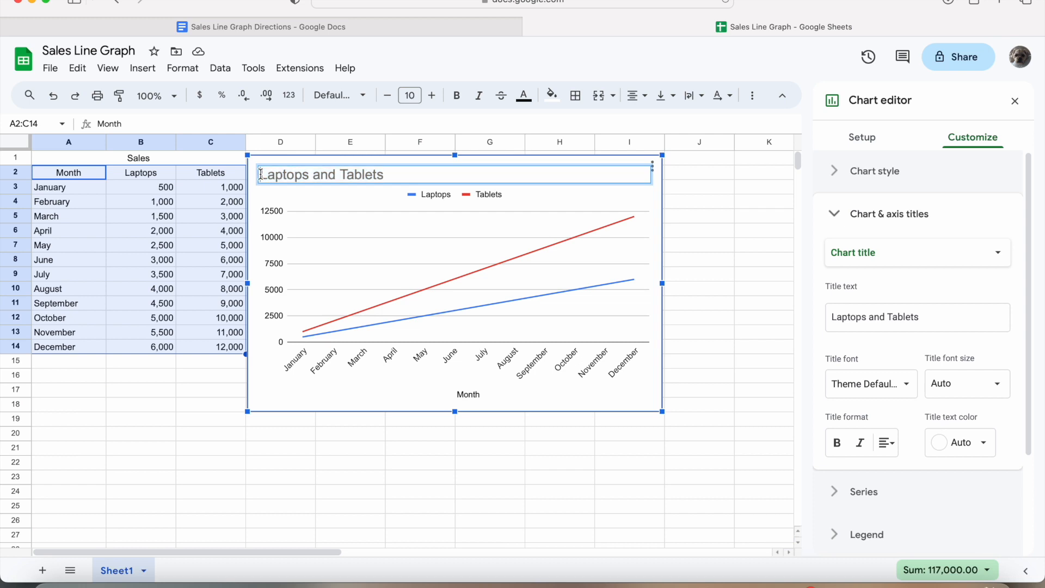
{"action": "type", "text": "Monthl"}
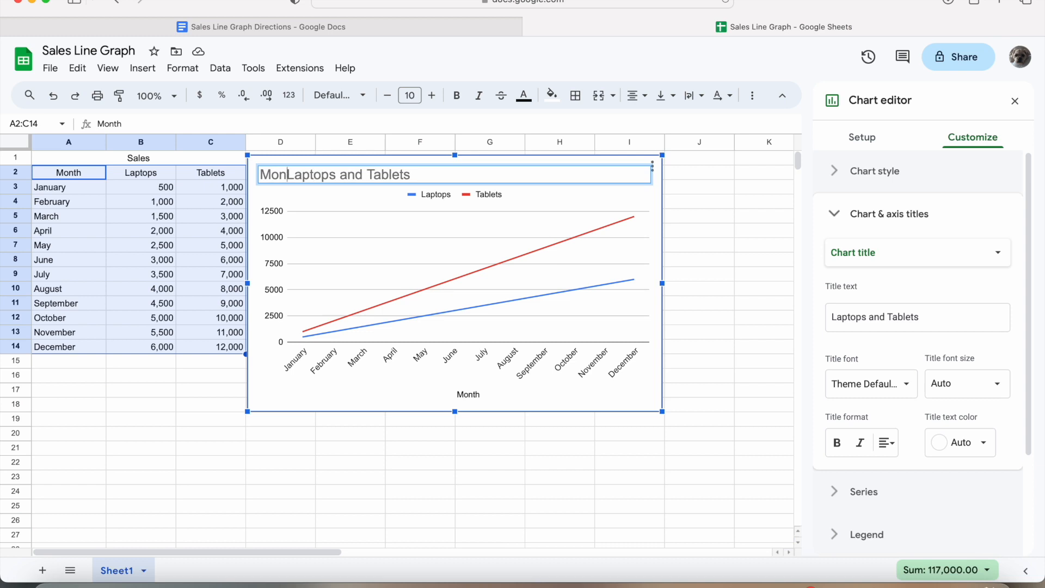
{"action": "type", "text": "y Sales of"}
{"action": "key", "text": "Return"}
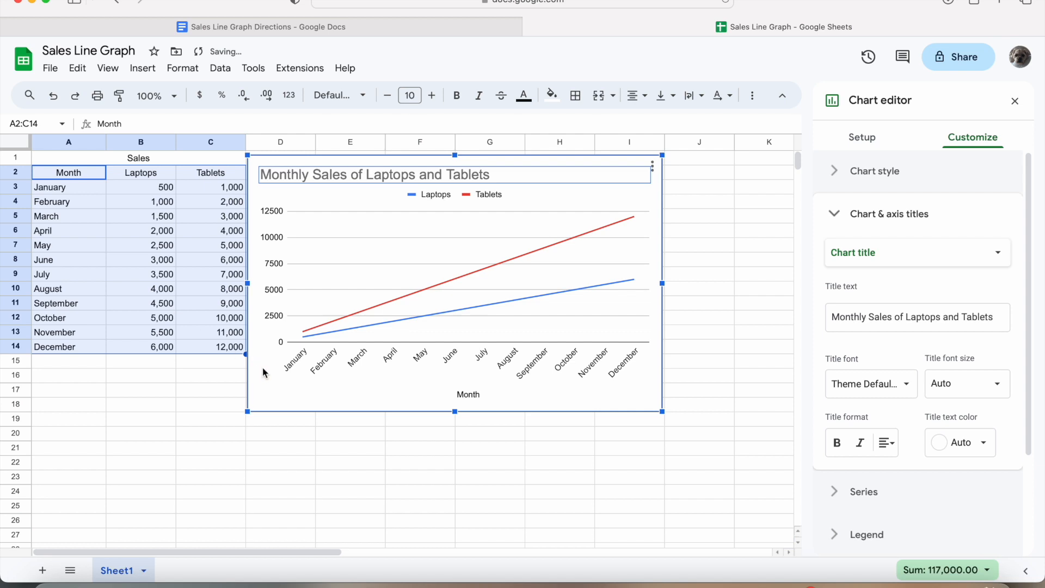